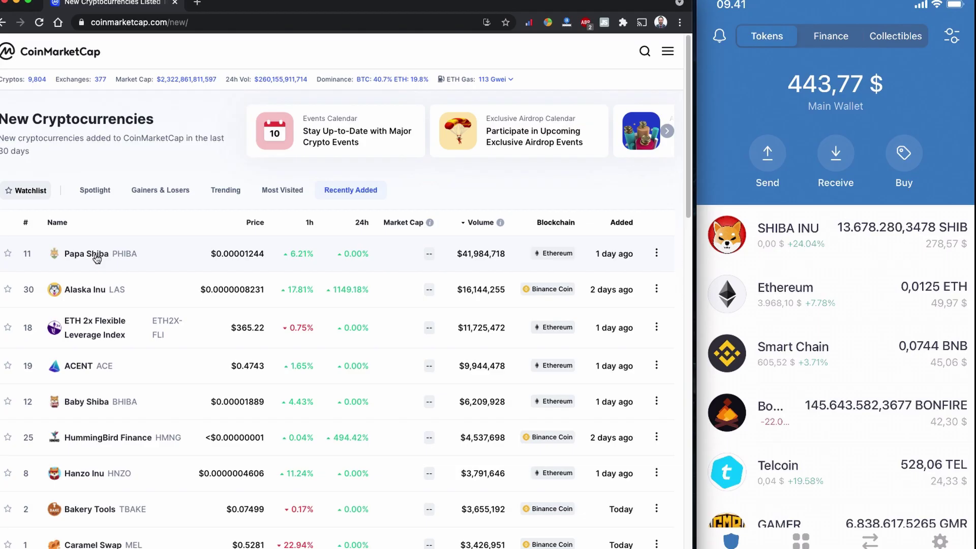
Step: Open Papa Shiba's CoinMarketCap page from Recently Added and visit its website, papashiba.finance
mouse_move(706, 127)
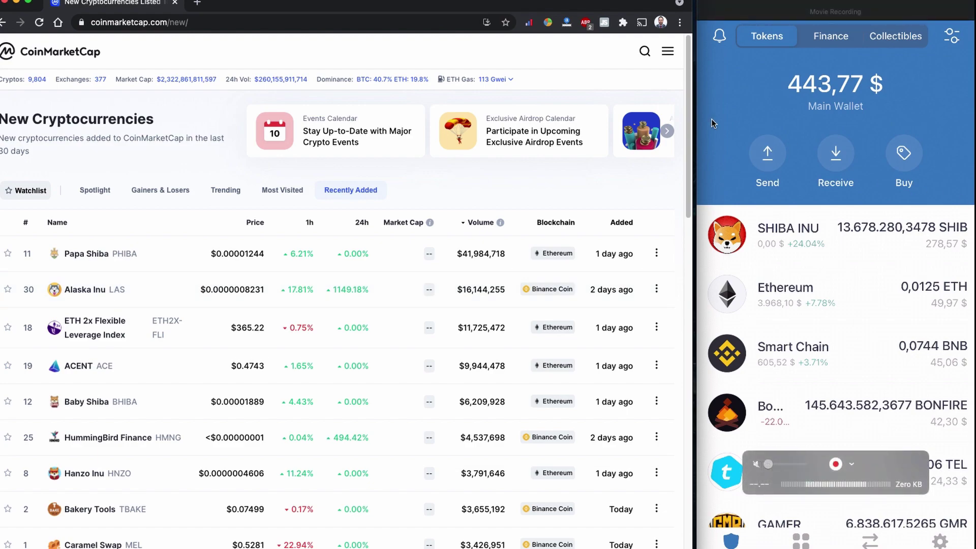
click(750, 94)
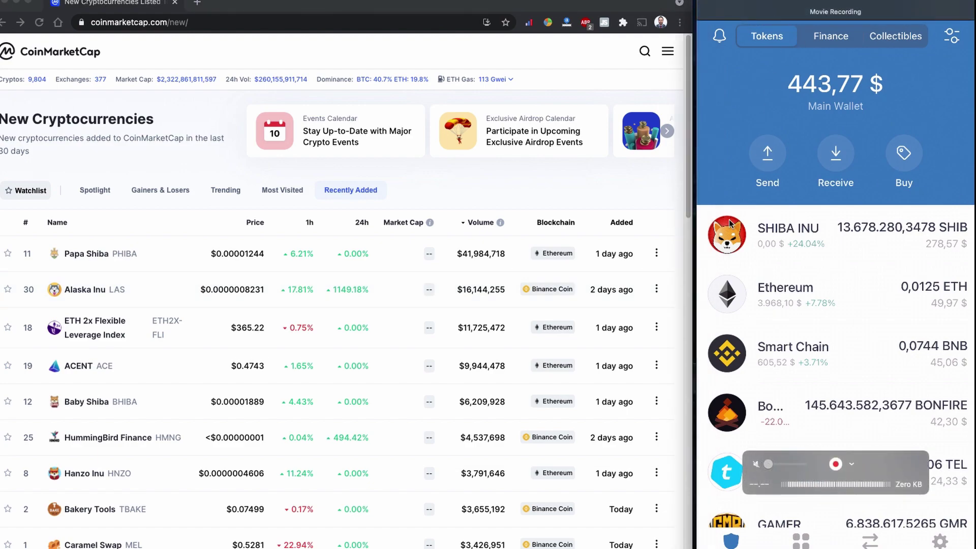
click(80, 259)
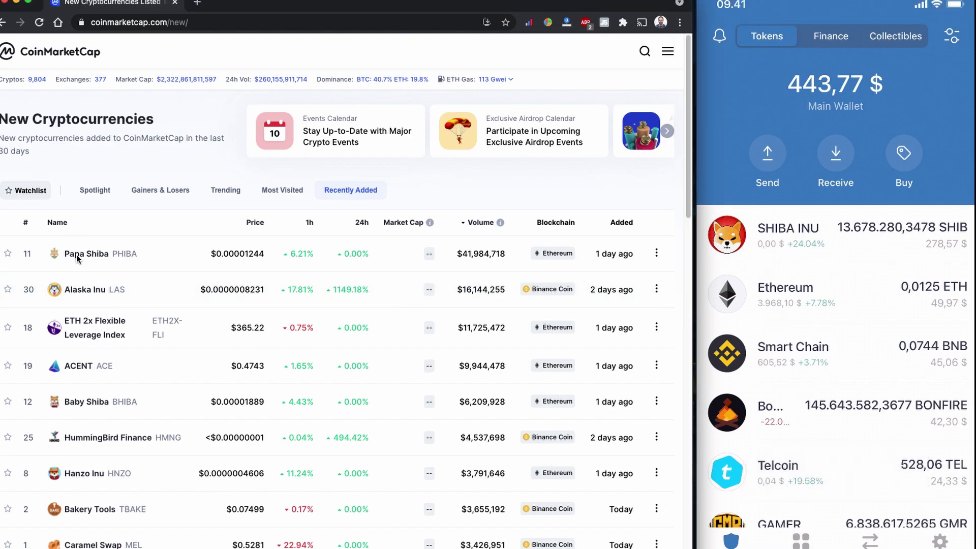
click(90, 260)
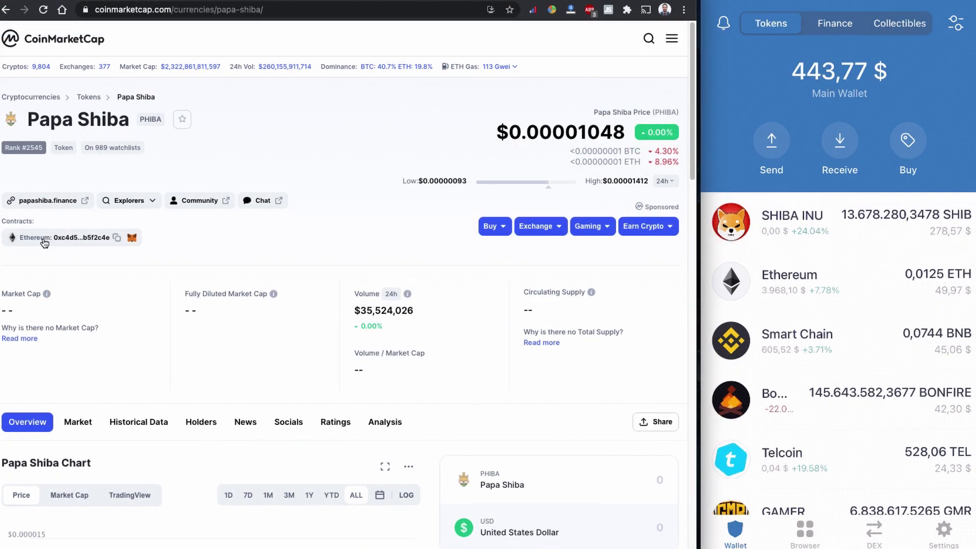
click(62, 202)
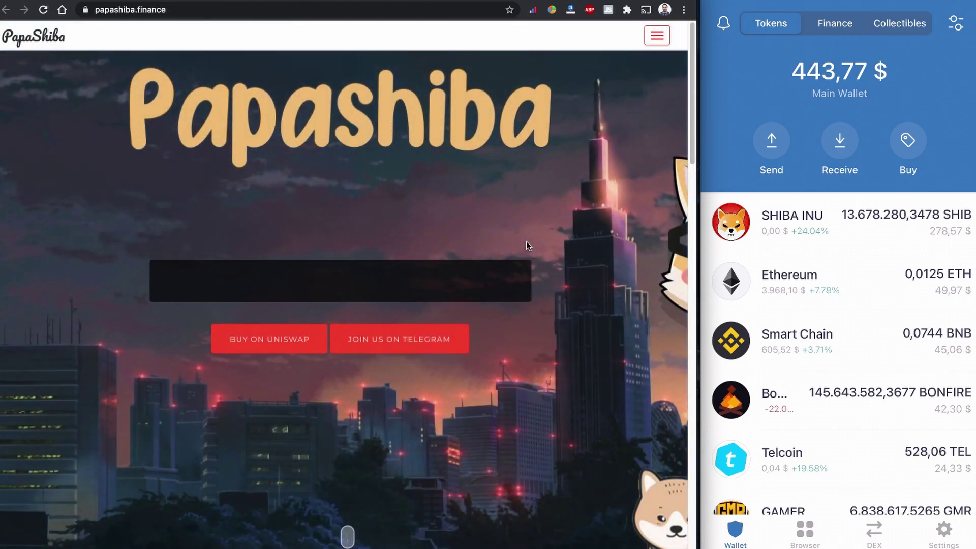
Step: Scroll through papashiba.finance's allocation, tokenomics and road map, then return to CoinMarketCap's PHIBA page
scroll(530, 270, down, 3)
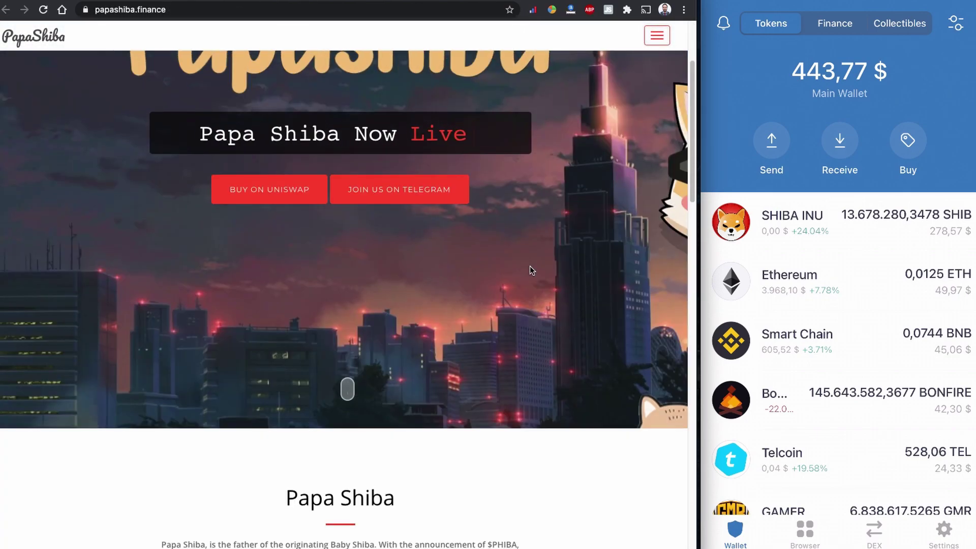
scroll(530, 267, up, 1)
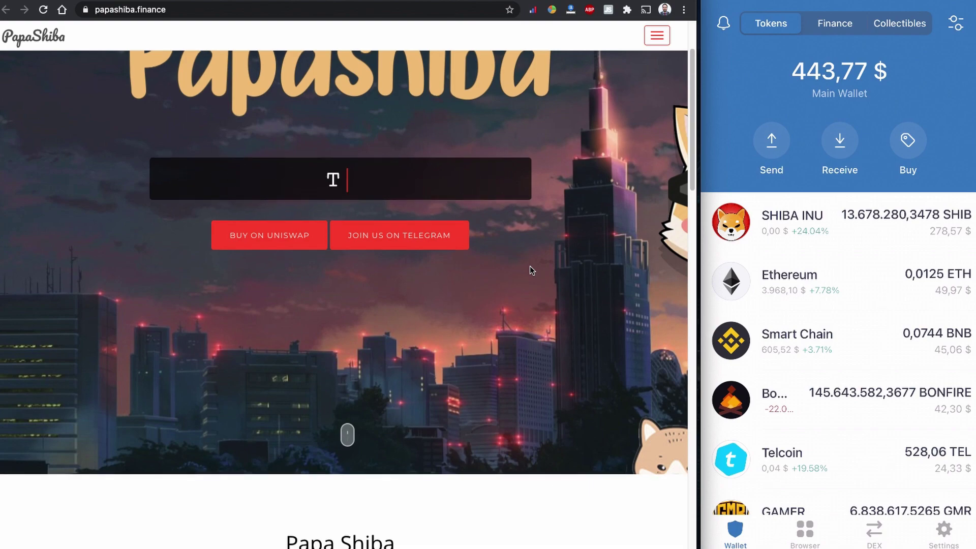
scroll(530, 270, down, 1)
scroll(530, 270, up, 2)
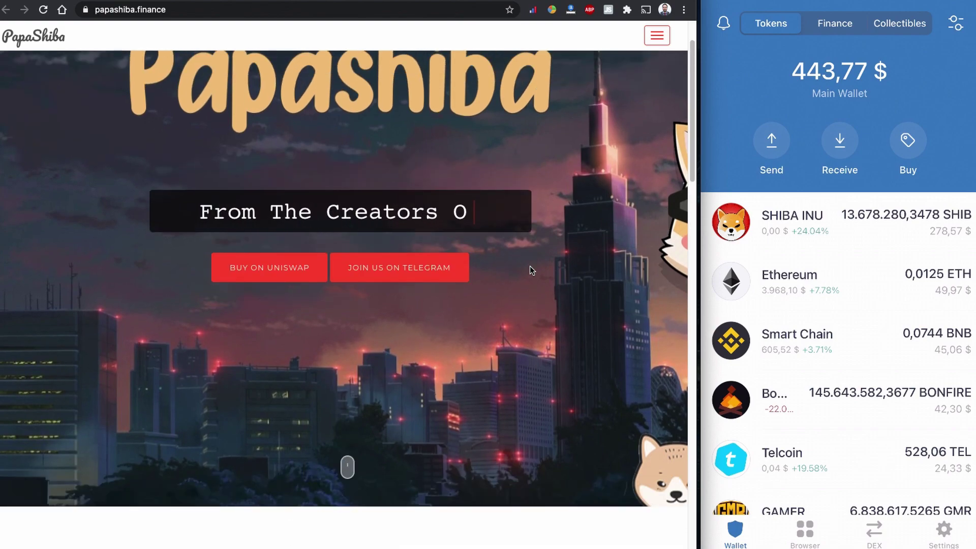
scroll(530, 270, down, 3)
scroll(530, 270, up, 3)
scroll(530, 270, down, 10)
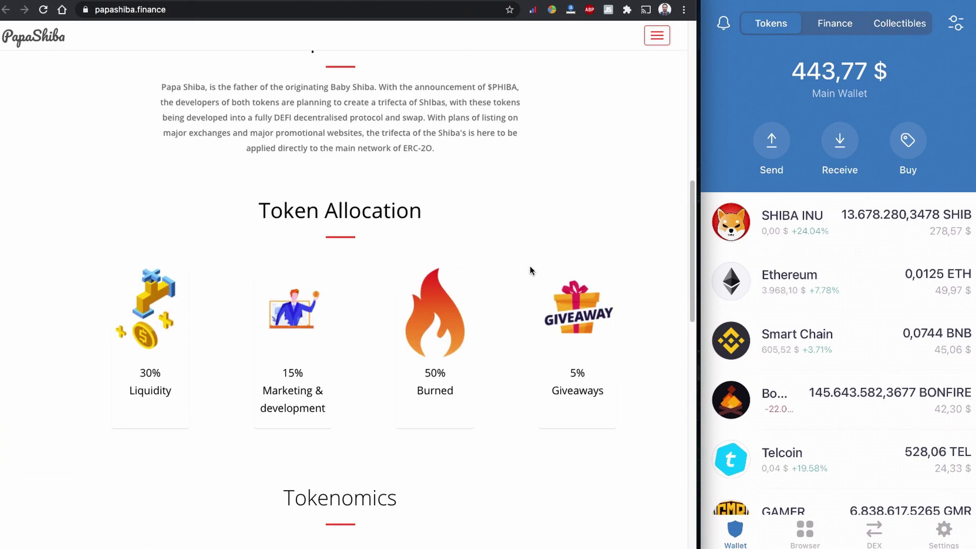
scroll(530, 270, down, 2)
scroll(530, 270, down, 2)
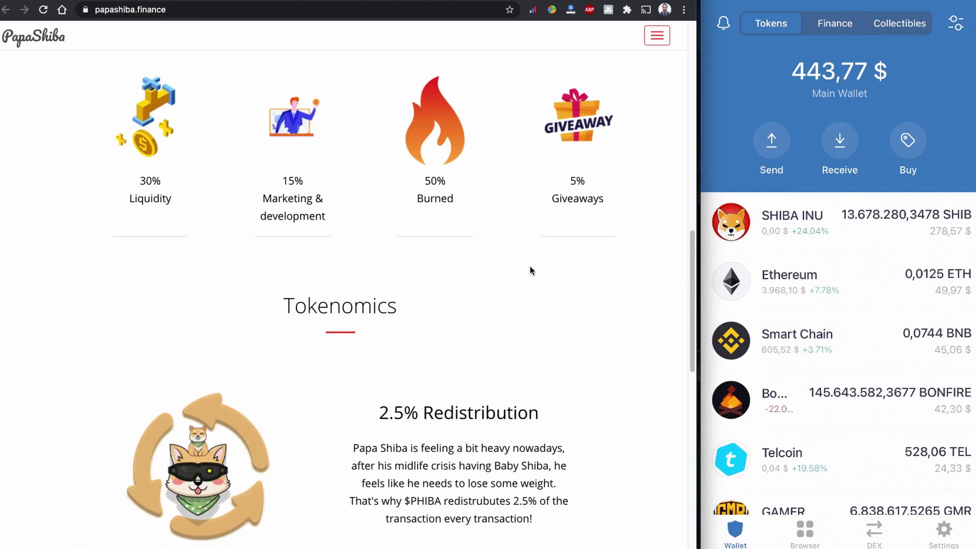
scroll(530, 270, down, 5)
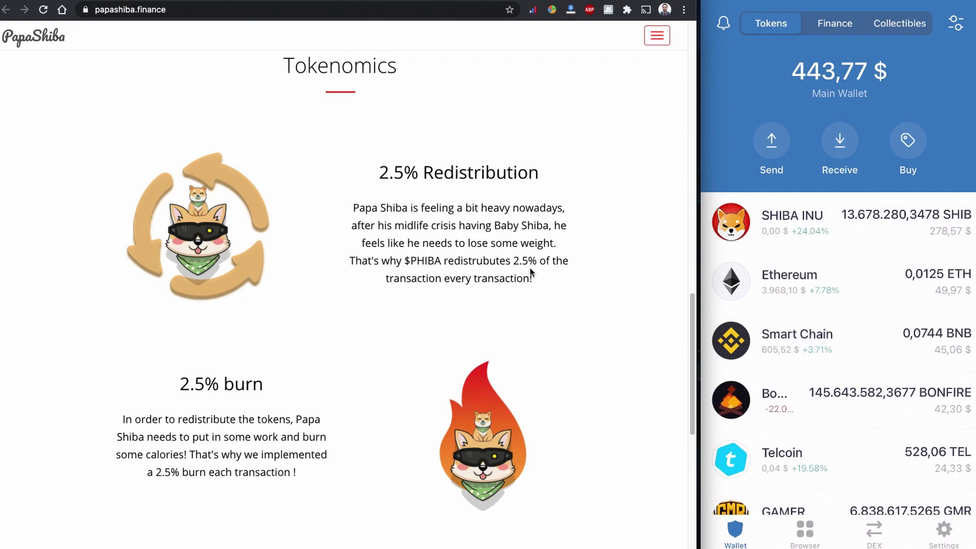
scroll(530, 268, down, 3)
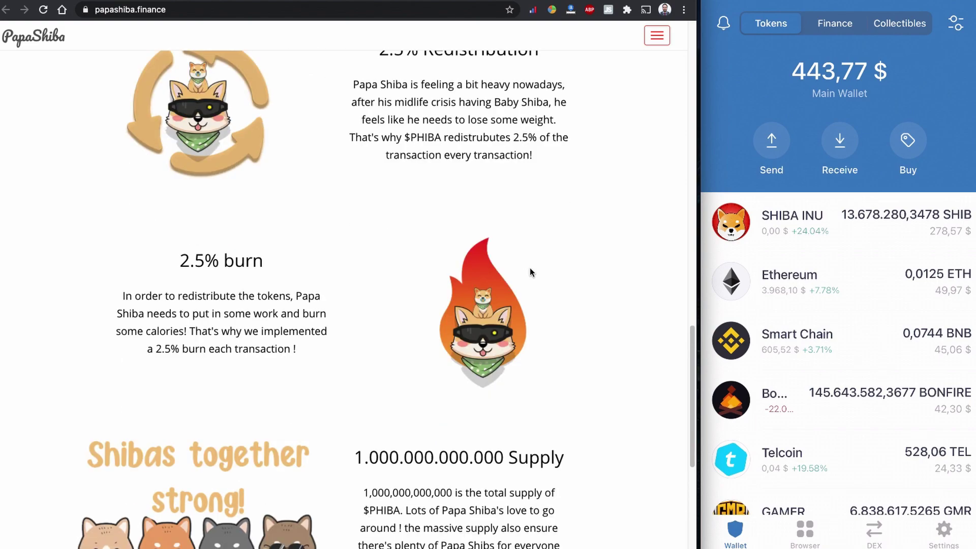
scroll(530, 267, down, 3)
scroll(530, 269, down, 2)
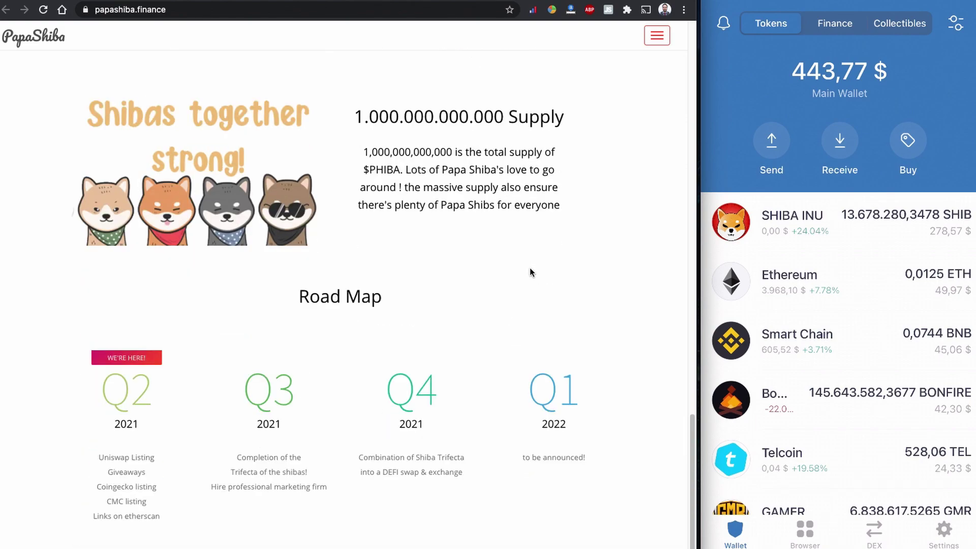
scroll(530, 268, down, 1)
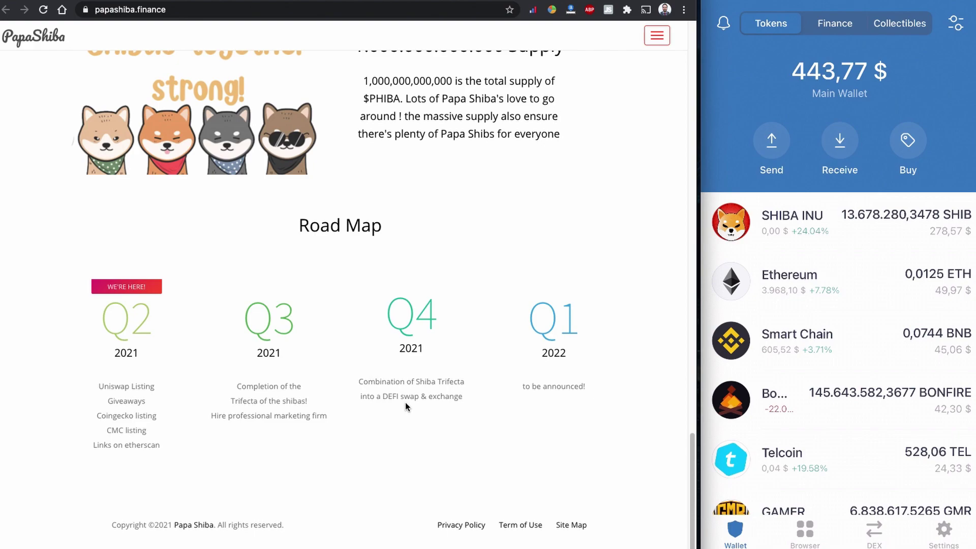
scroll(405, 402, up, 20)
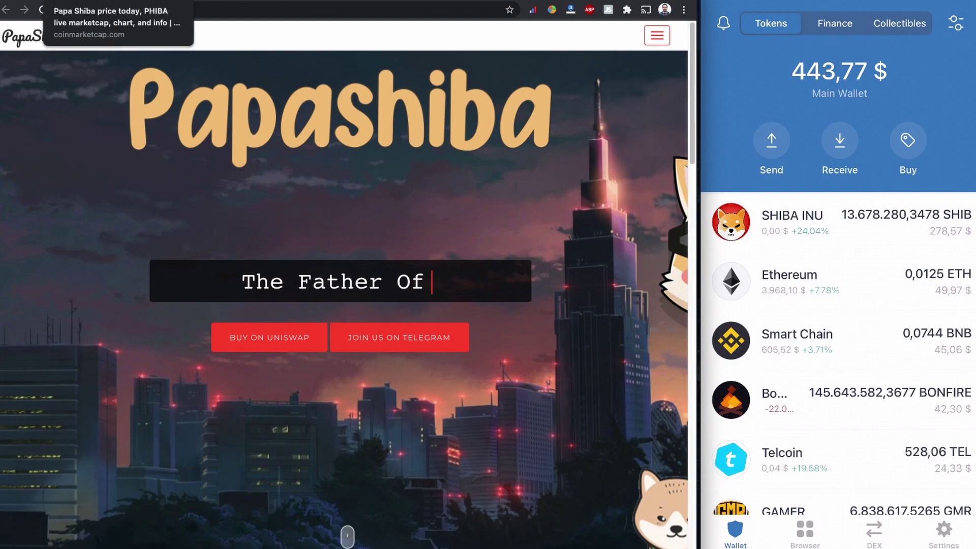
key(ctrl+Tab)
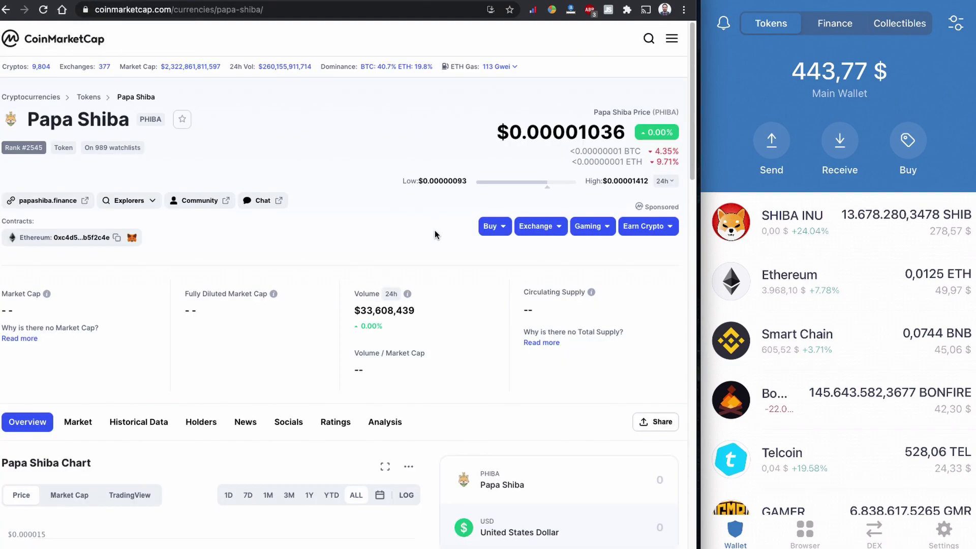
scroll(434, 233, down, 6)
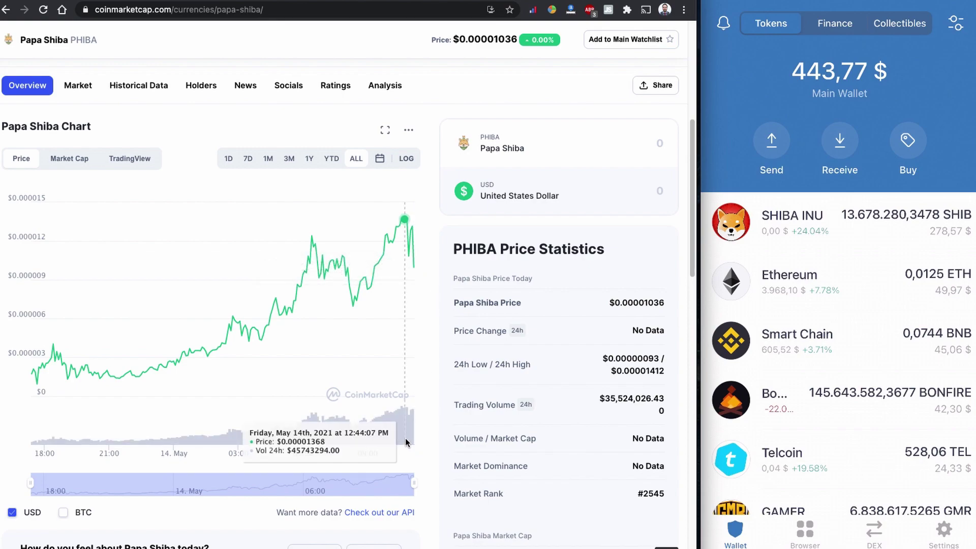
scroll(455, 311, up, 5)
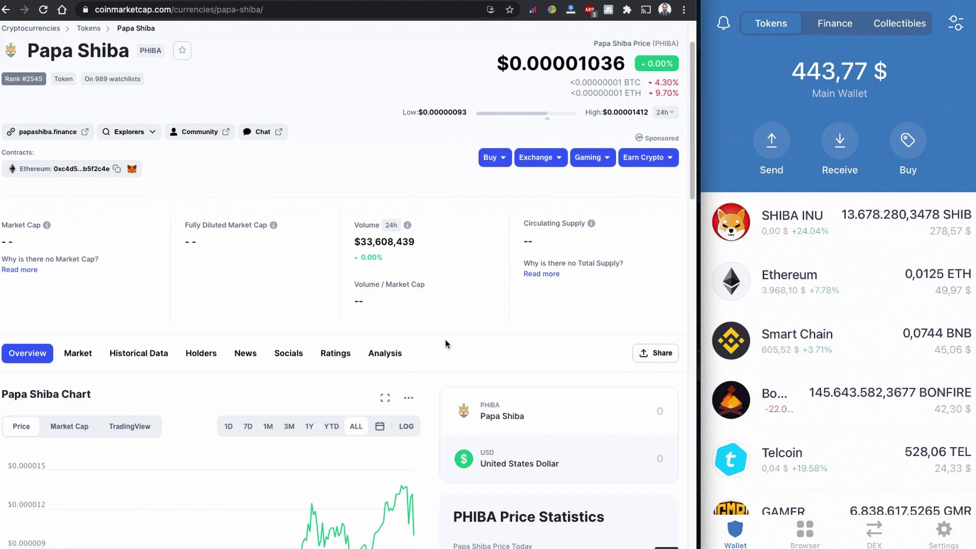
scroll(437, 350, down, 8)
scroll(434, 370, down, 6)
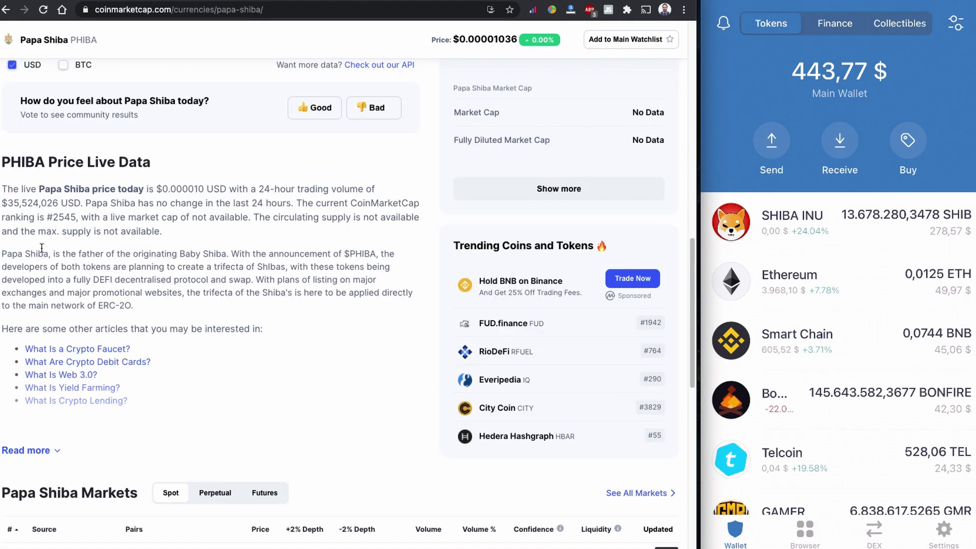
drag(71, 280, 141, 279)
click(151, 282)
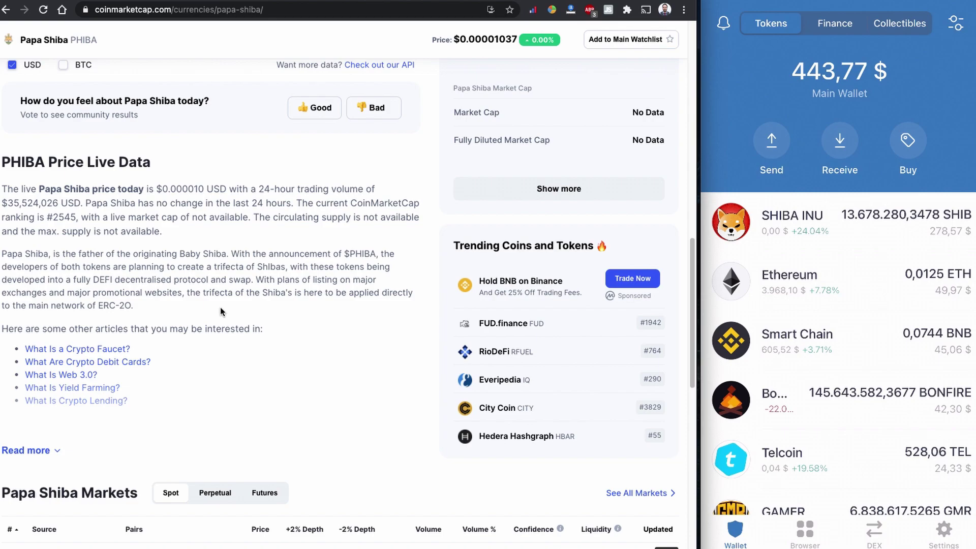
scroll(272, 327, down, 3)
scroll(409, 471, down, 4)
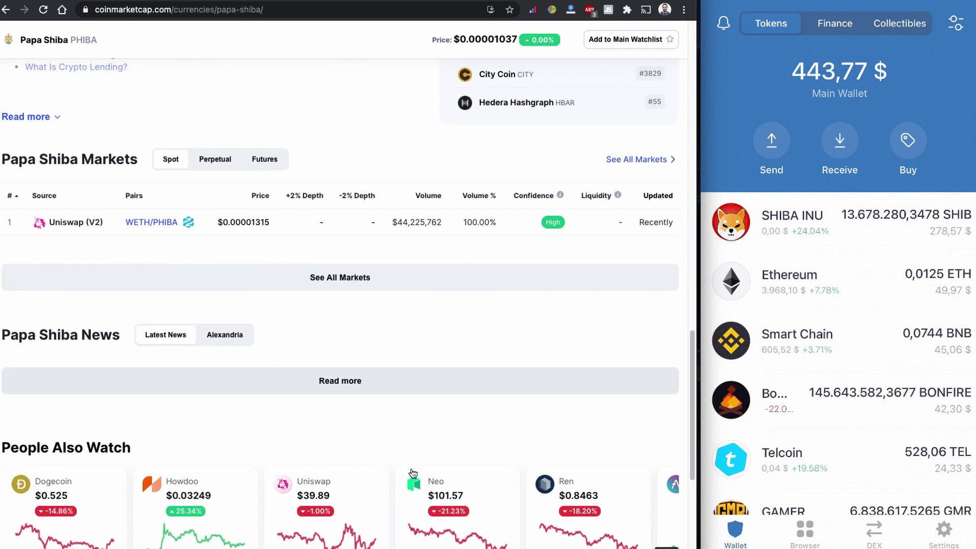
scroll(413, 473, up, 15)
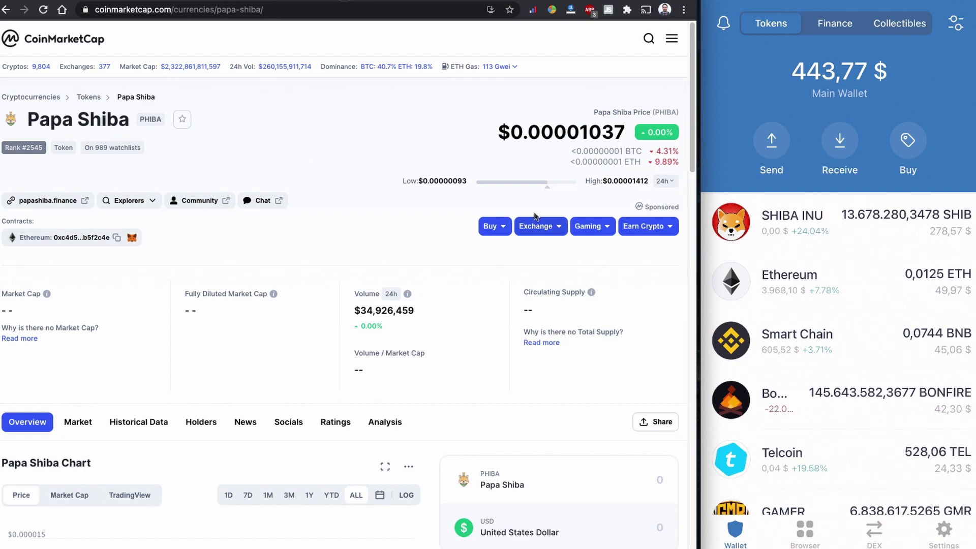
Step: Go to the Uniswap website in a new browser tab
key(ctrl+t)
text(uniswap.org)
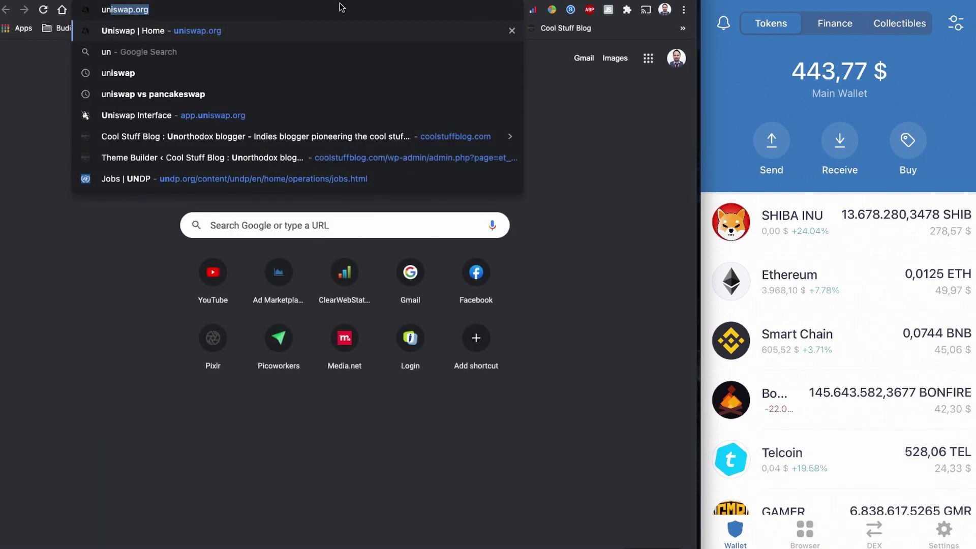
key(Return)
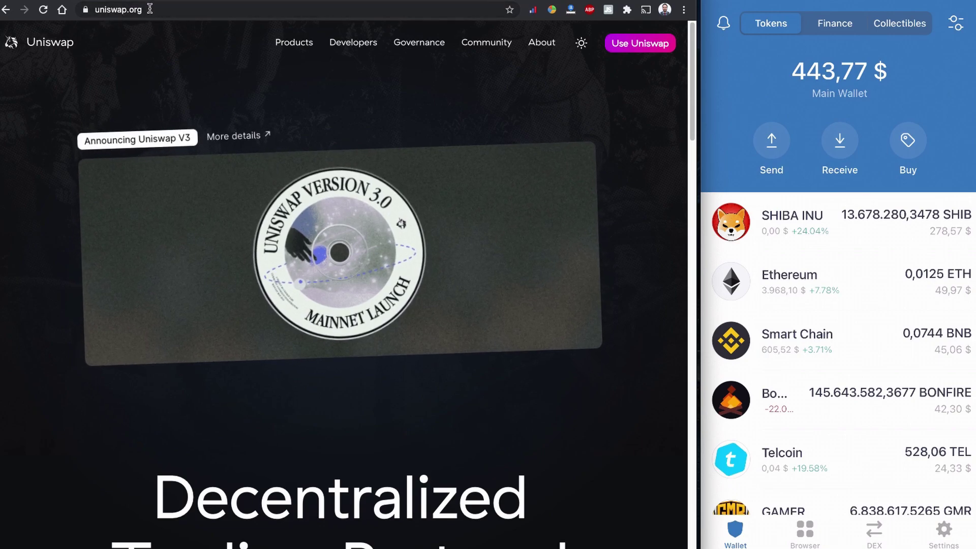
Step: Launch the Uniswap swap app and bring up the Connect to a wallet list
scroll(248, 381, down, 1)
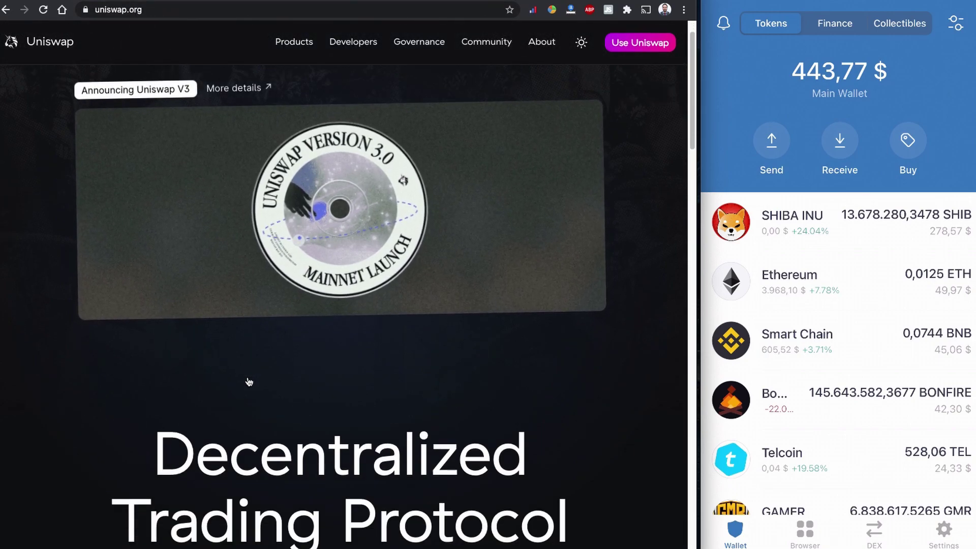
scroll(253, 375, down, 5)
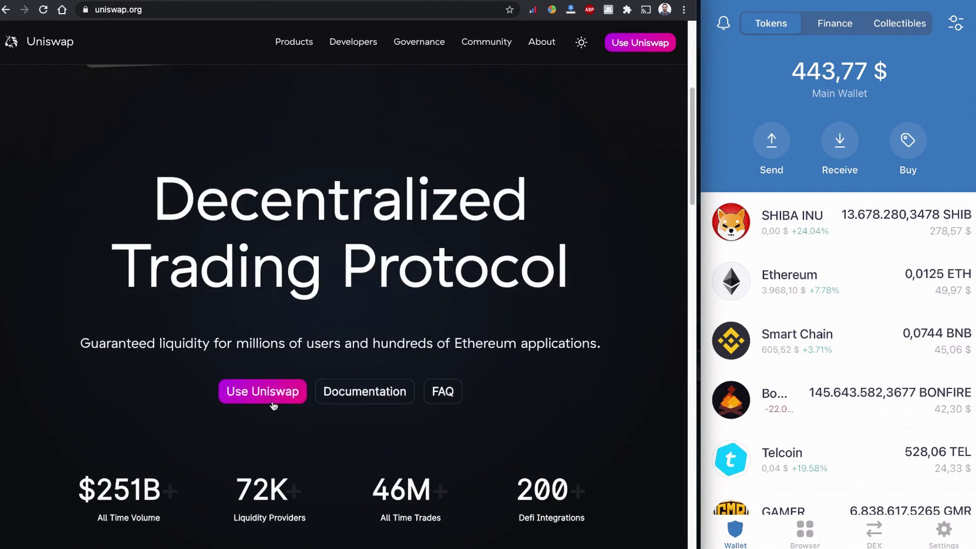
click(283, 397)
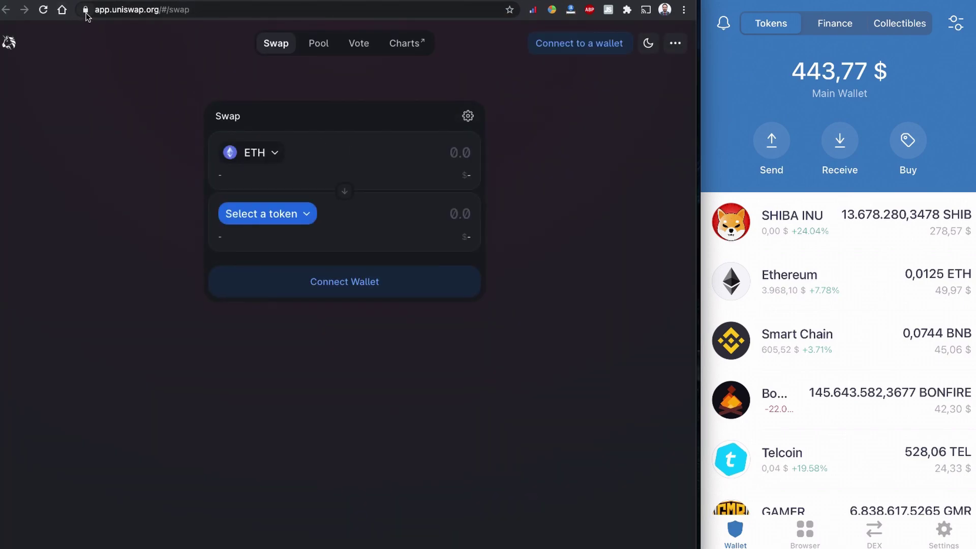
click(86, 11)
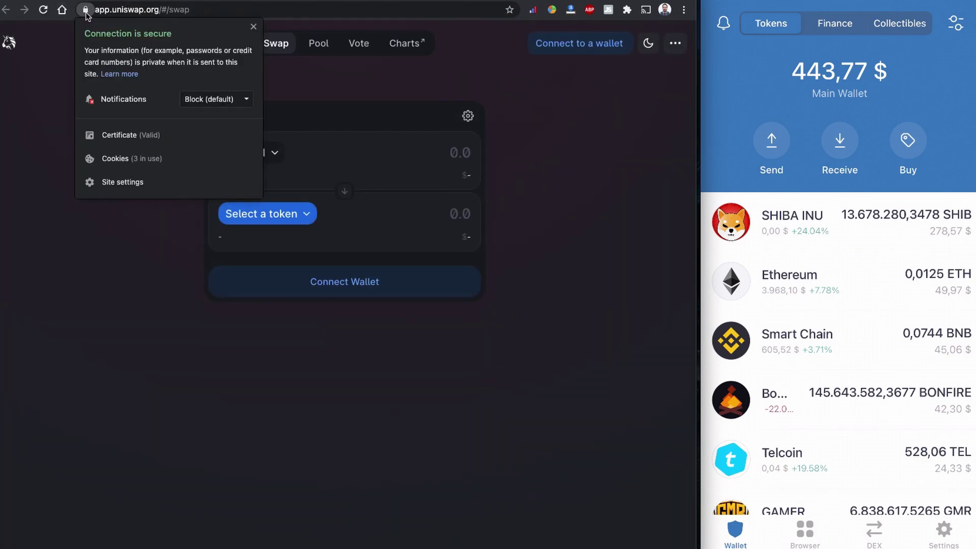
click(84, 11)
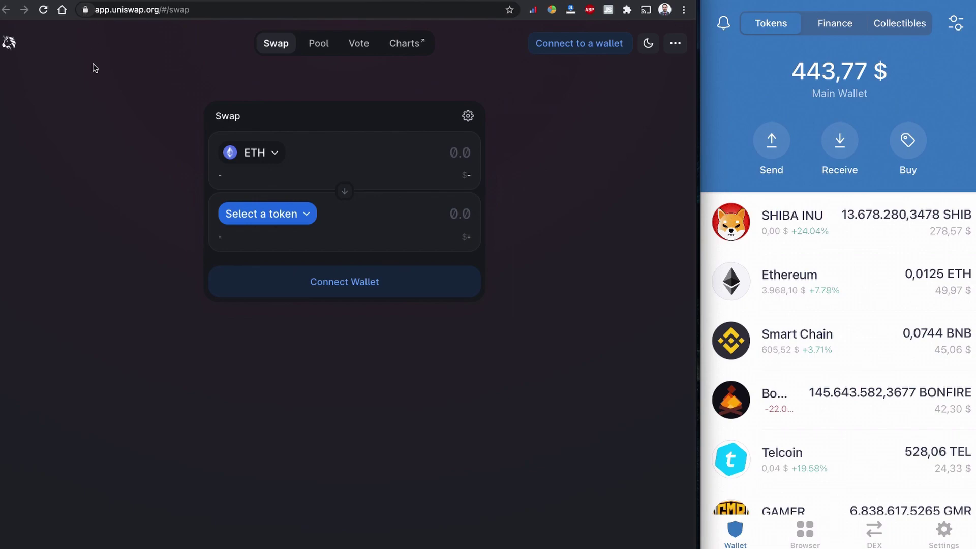
click(587, 47)
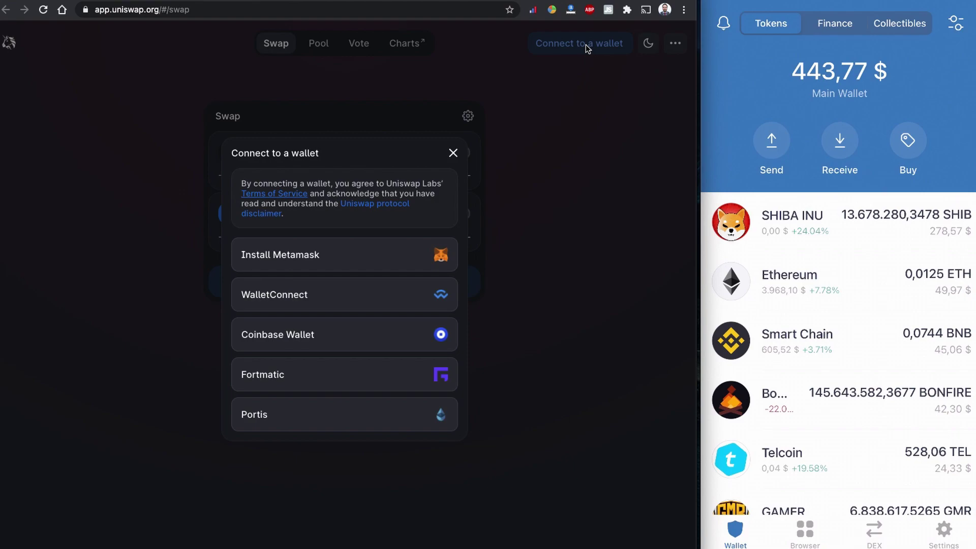
Step: Connect Trust Wallet via WalletConnect so the swap form shows 0.01259 ETH
click(311, 293)
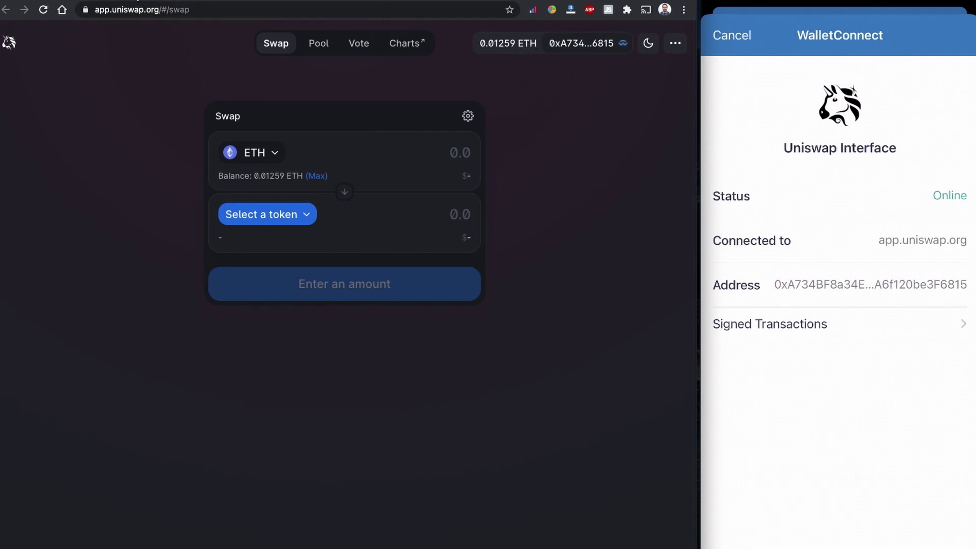
Step: Copy the Papa Shiba Ethereum contract address from its CoinMarketCap page
key(ctrl+Tab)
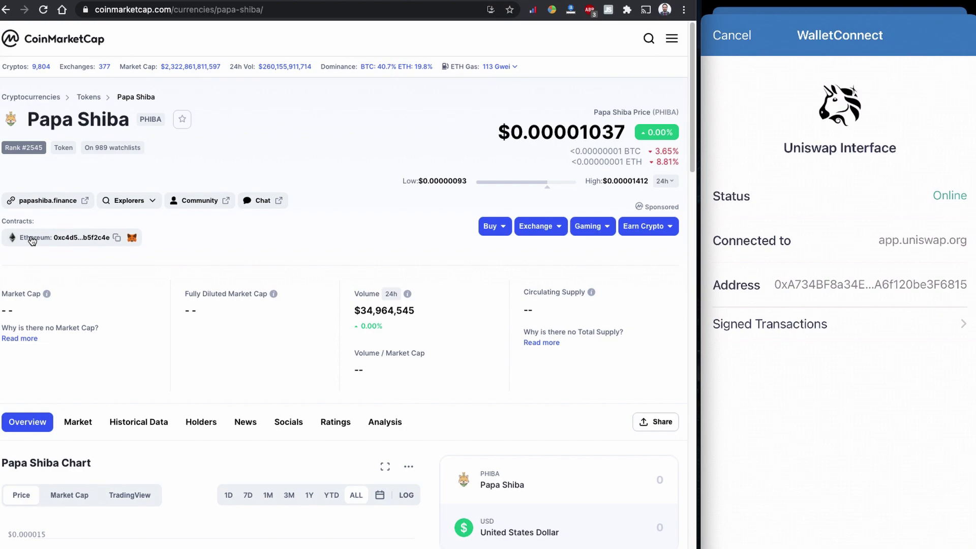
key(ctrl+shift+Tab)
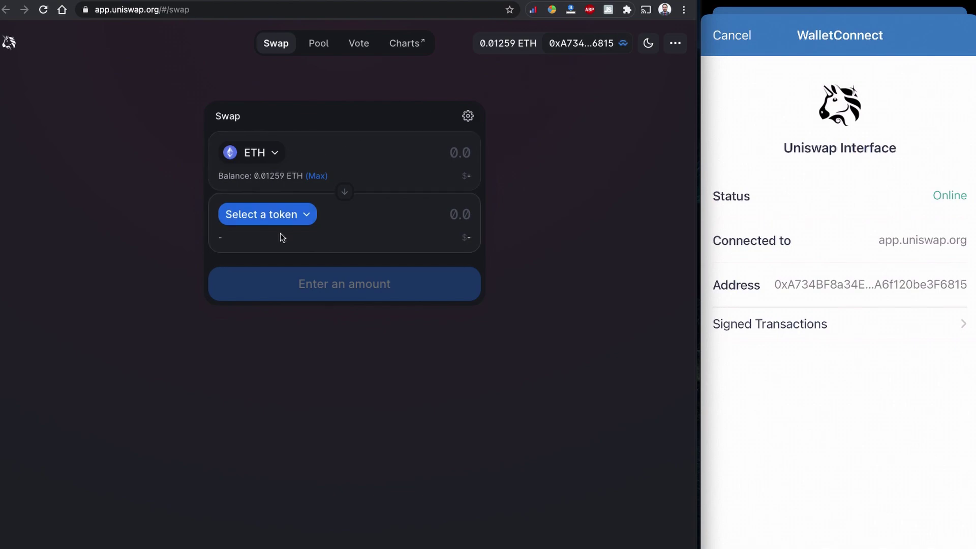
key(ctrl+Tab)
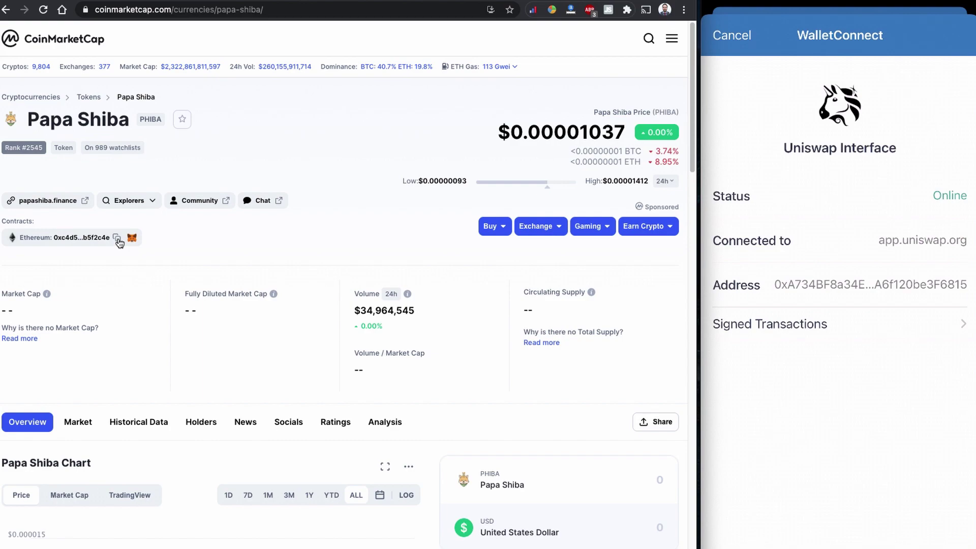
click(117, 239)
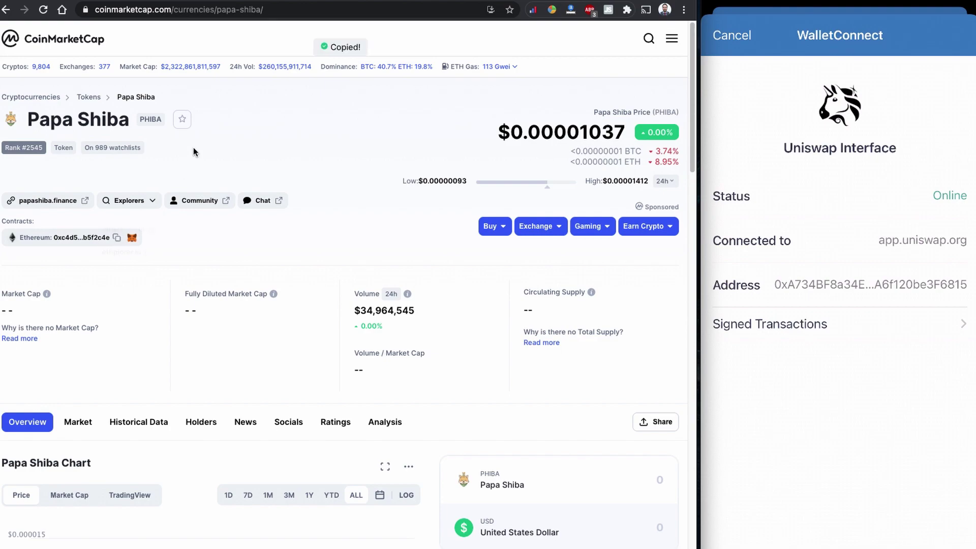
double_click(345, 47)
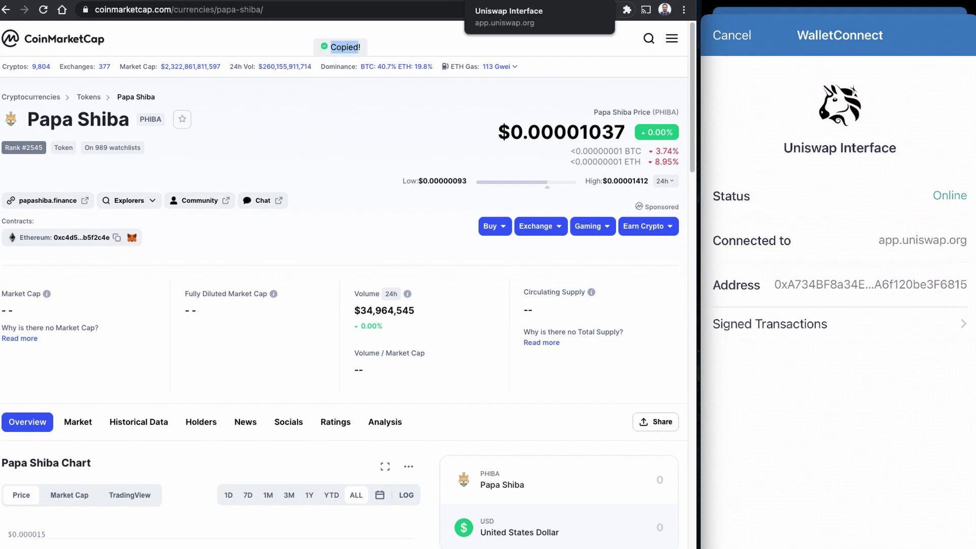
Step: Paste the address into Uniswap's token search and import PHIBA as the token to receive
click(513, 2)
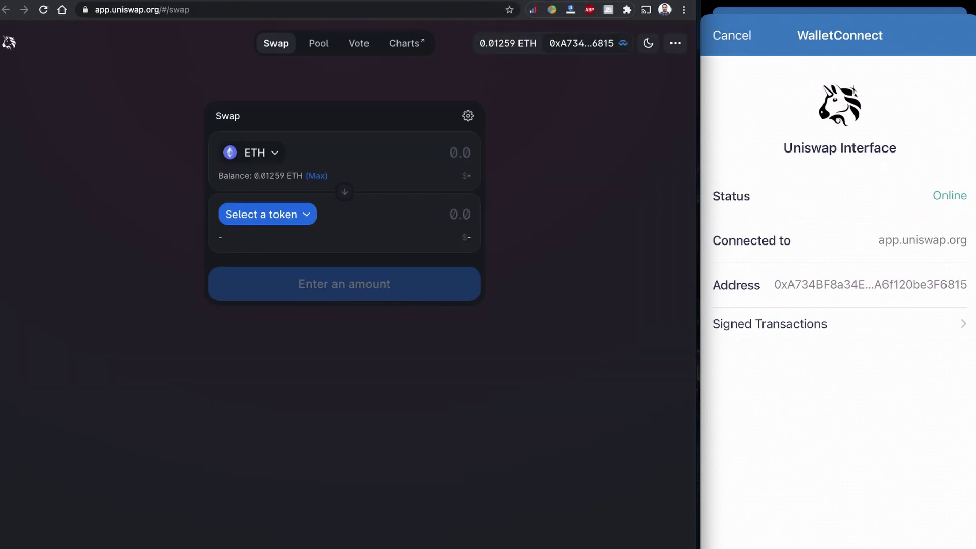
click(303, 217)
right_click(327, 125)
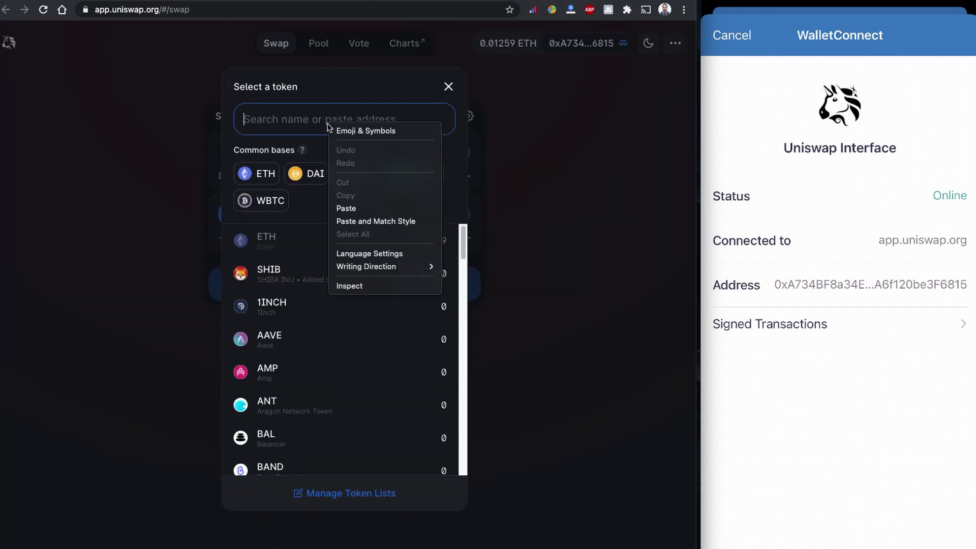
click(359, 206)
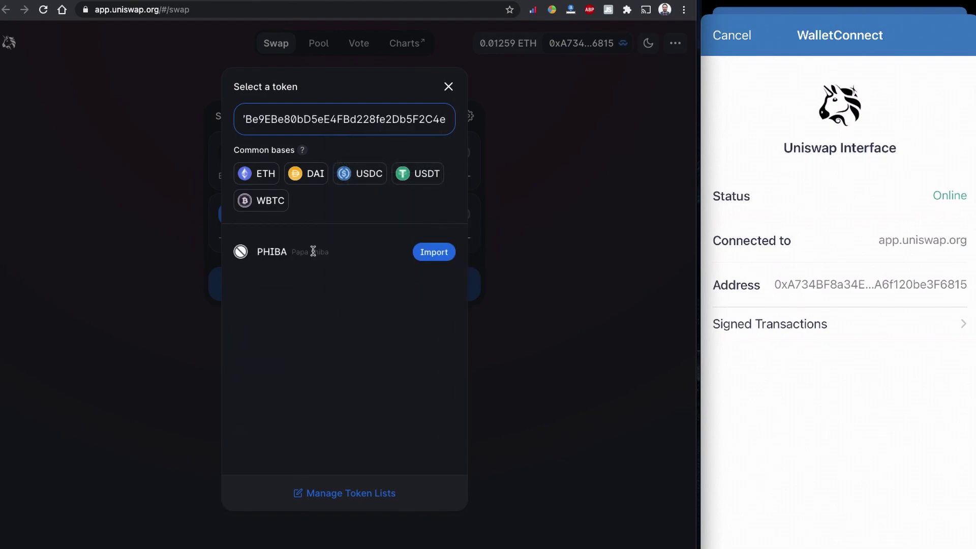
click(425, 254)
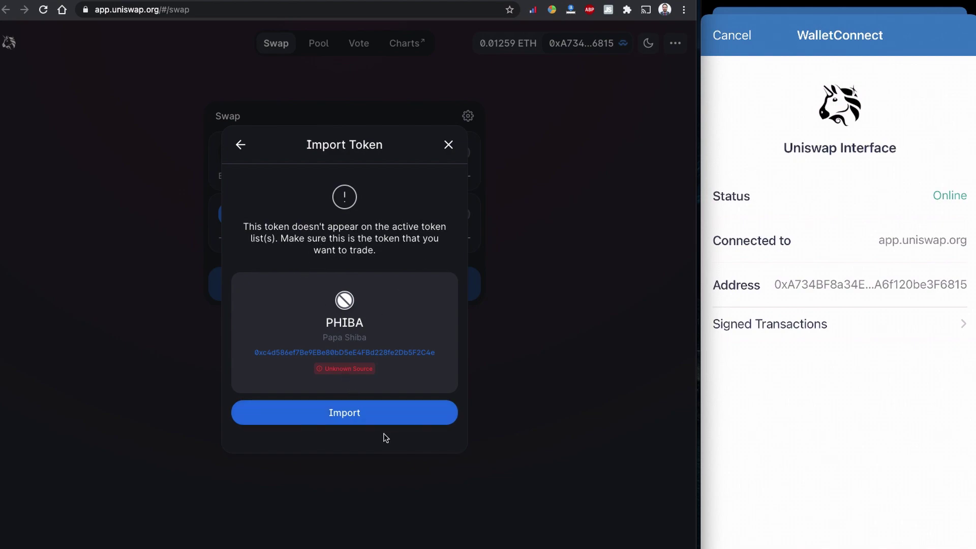
drag(377, 250, 248, 224)
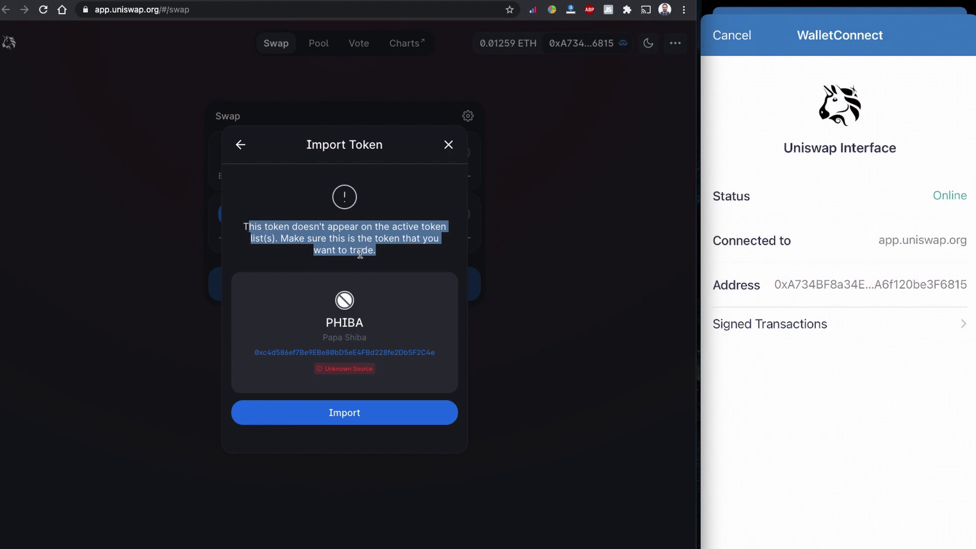
click(379, 253)
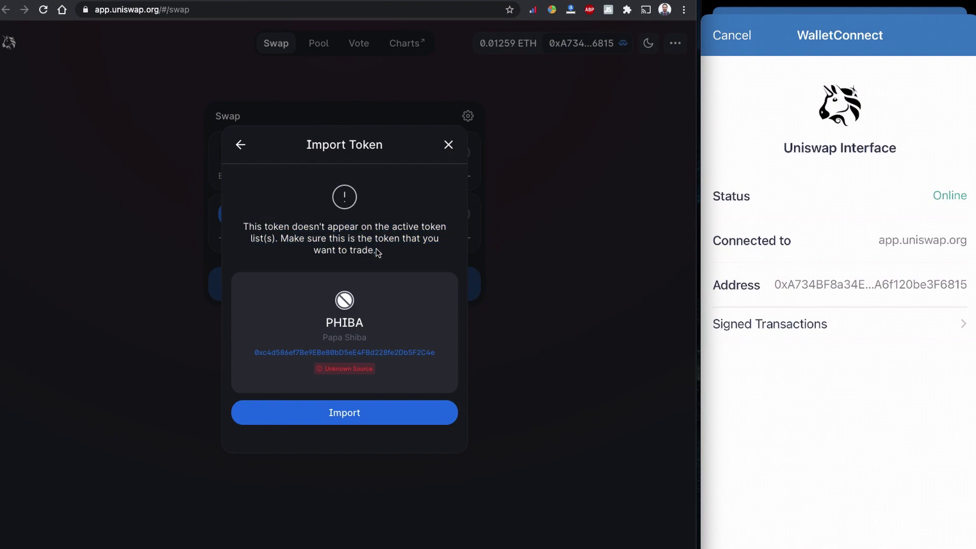
click(376, 420)
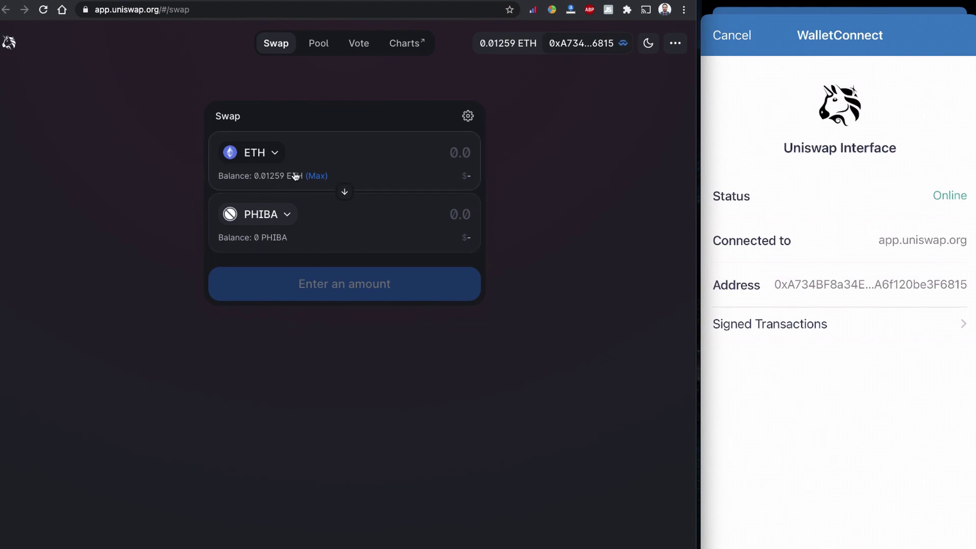
Step: Enter 0.01 ETH, trade via V2 liquidity and review the swap for 3597170 PHIBA
click(383, 148)
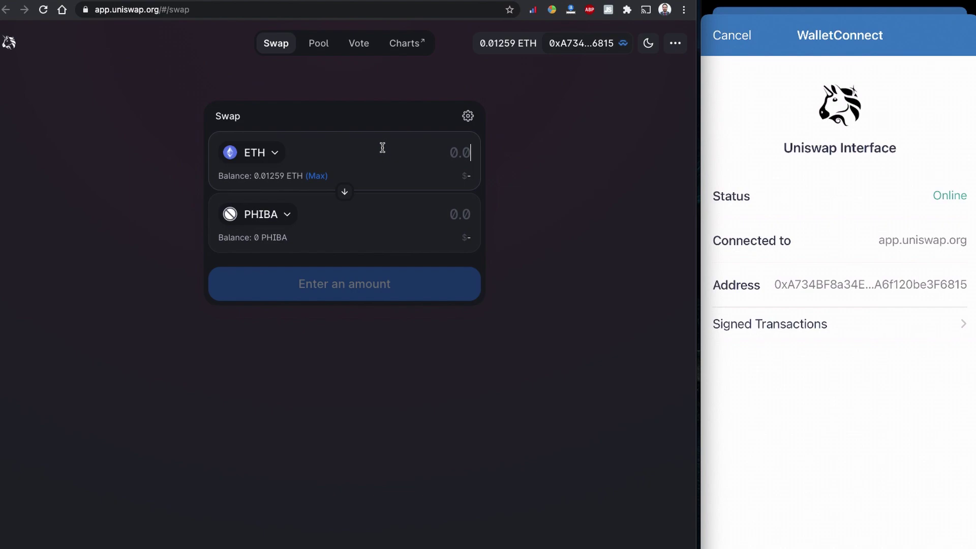
text(0.01)
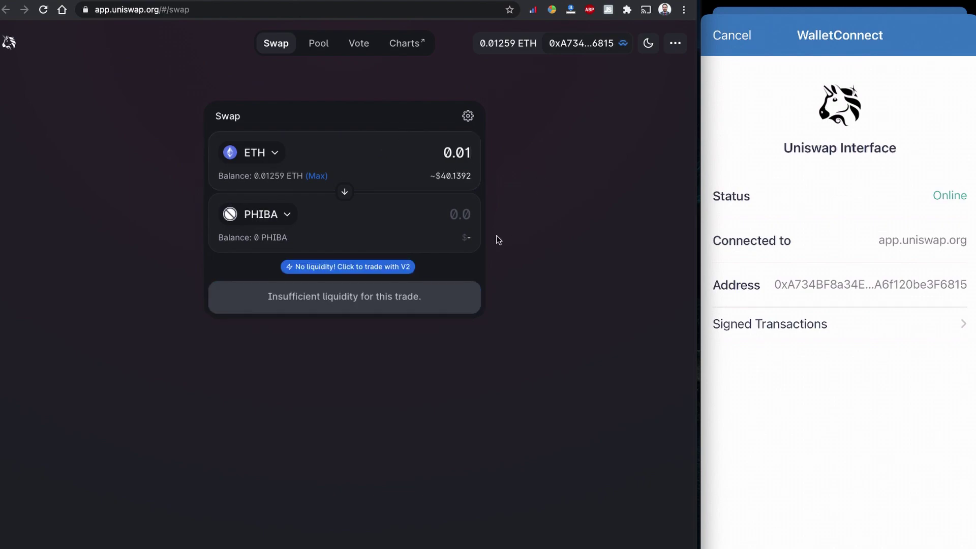
click(394, 273)
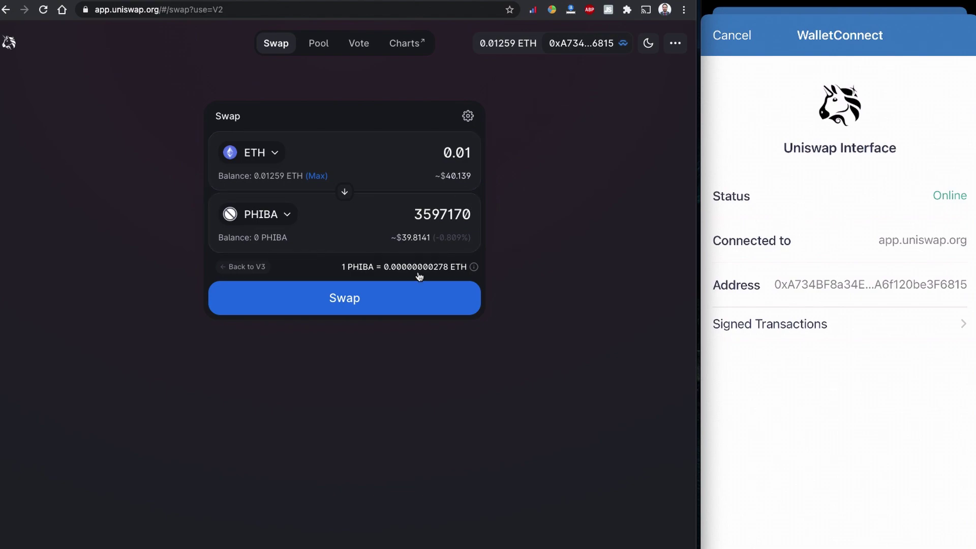
click(381, 306)
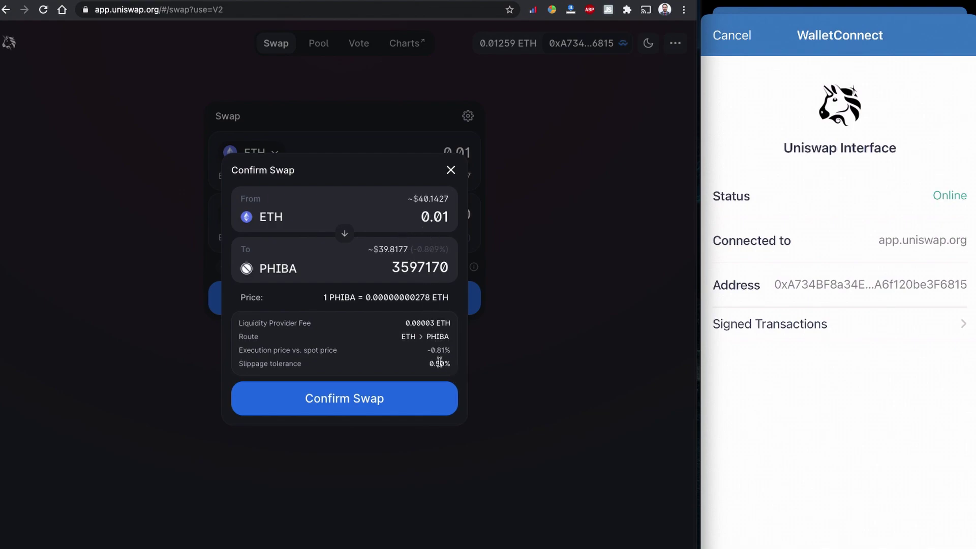
Step: Check transaction settings, then confirm the 0.01 ETH to PHIBA swap, which fails with a 'toHexString' error
click(451, 170)
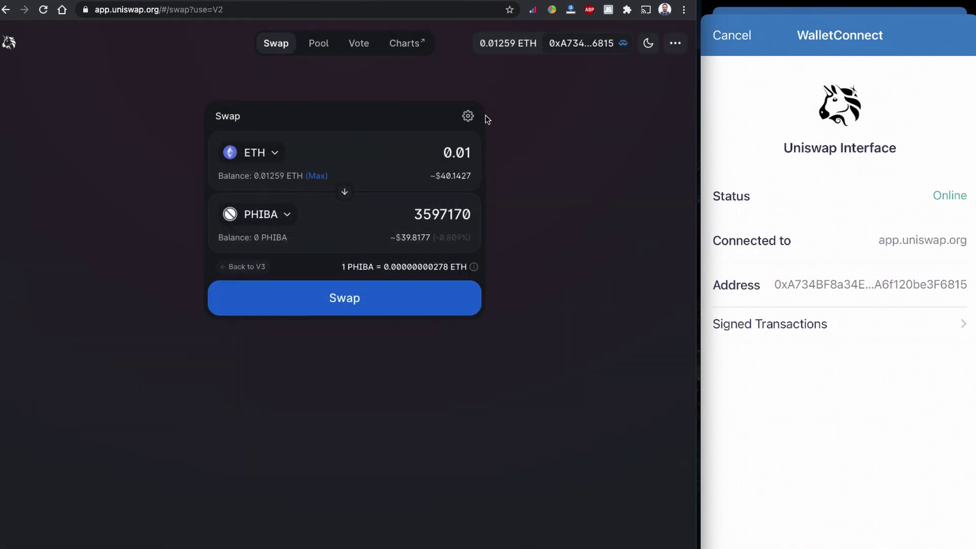
click(469, 117)
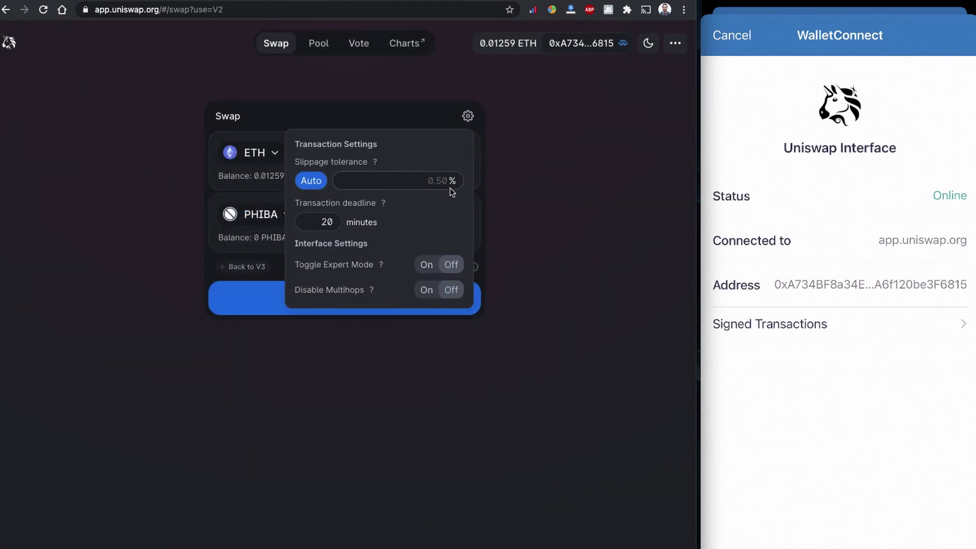
click(468, 118)
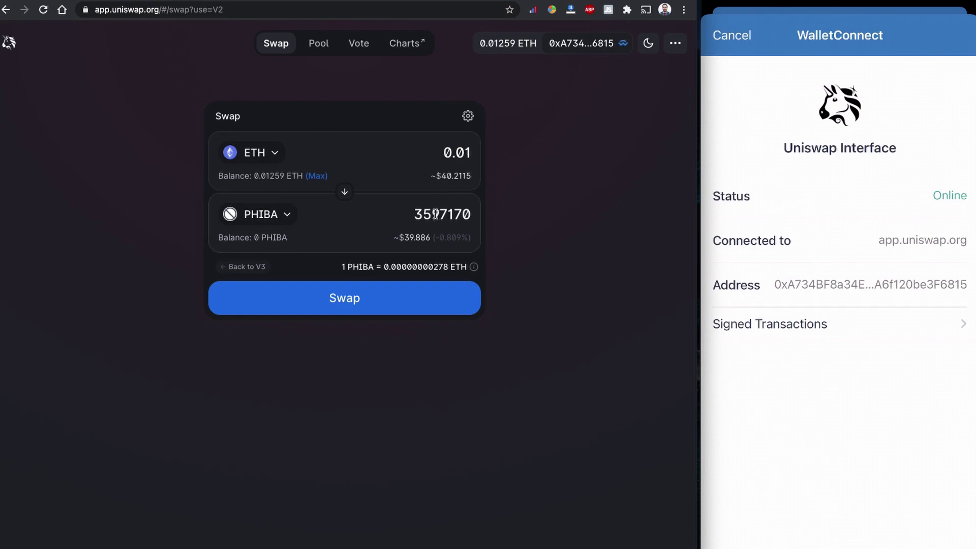
click(396, 301)
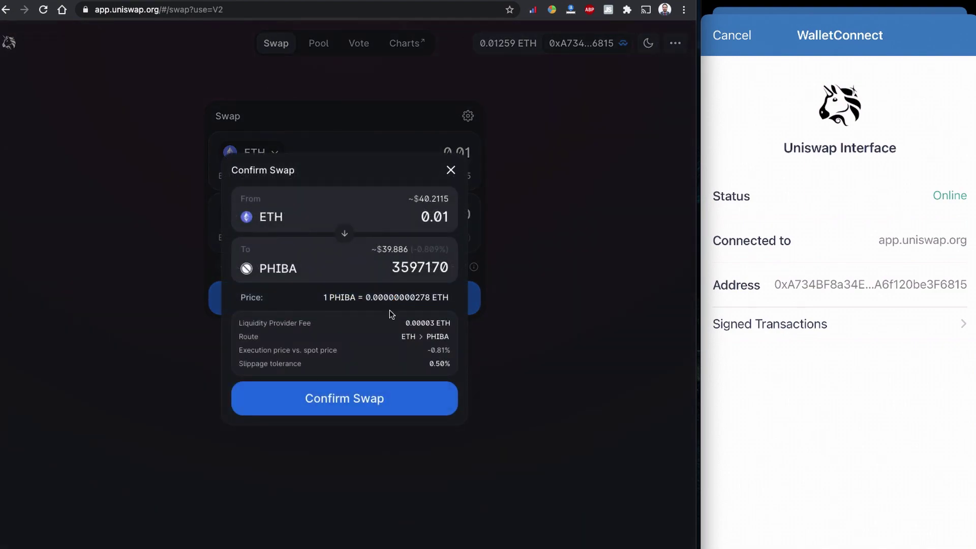
click(393, 410)
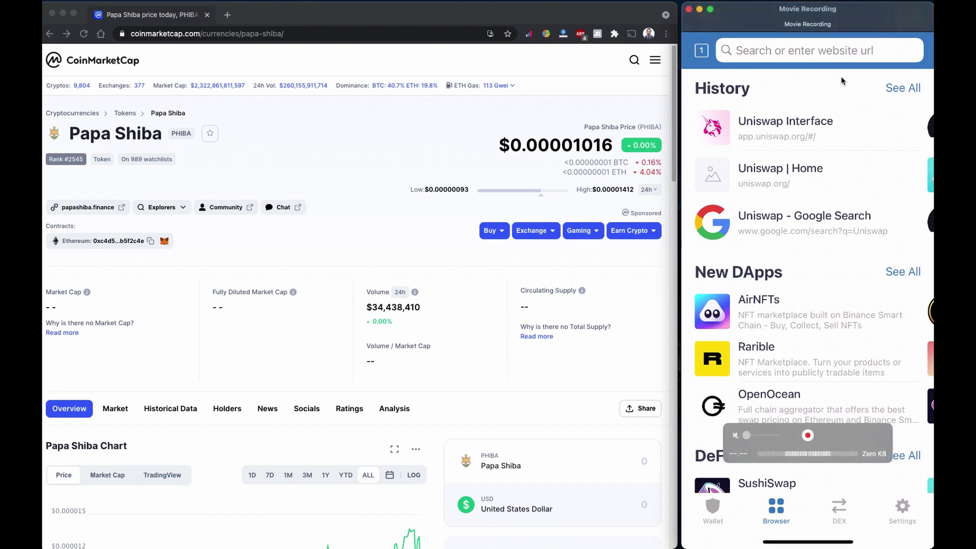
Step: Centre the phone mirror in front of a widened desktop browser and show Trust Wallet's dApp browser
drag(824, 8, 524, 9)
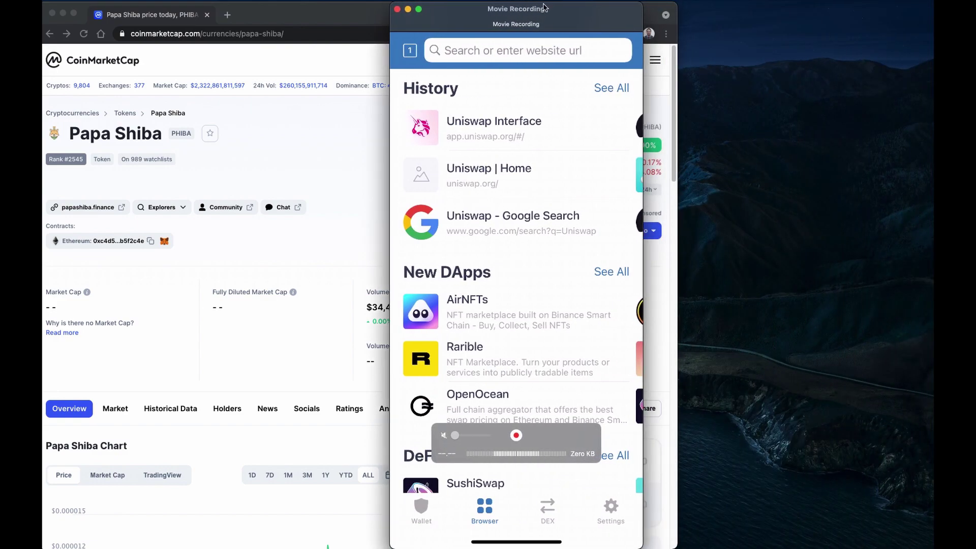
click(666, 99)
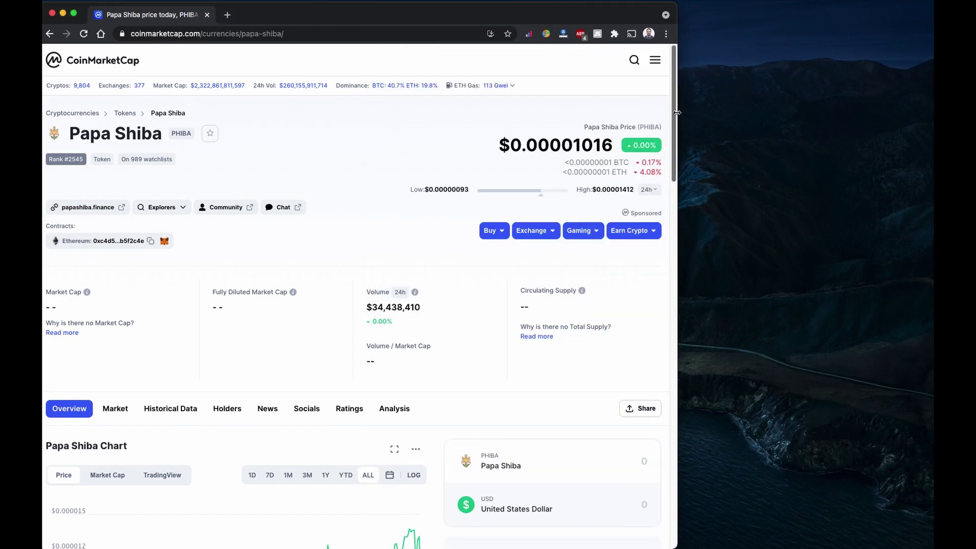
drag(676, 114, 910, 123)
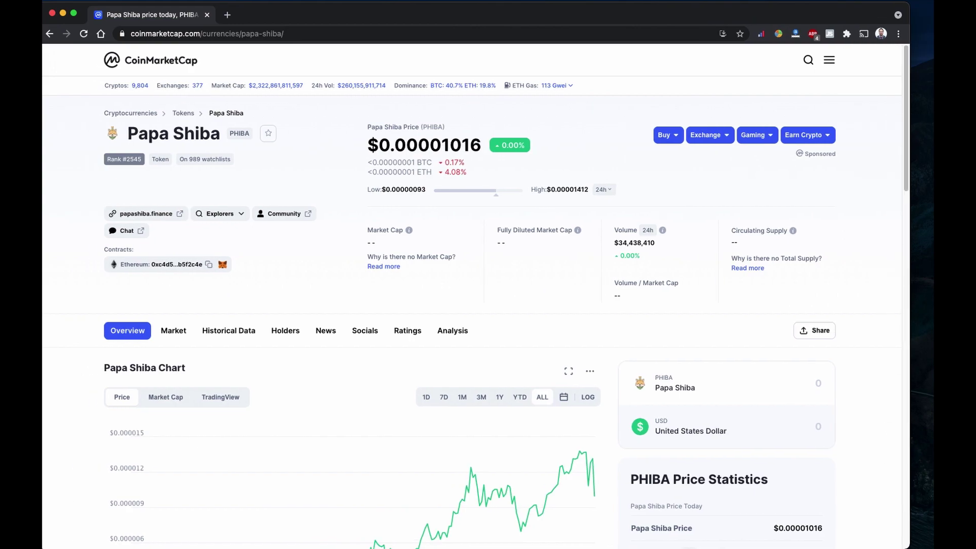
mouse_move(839, 534)
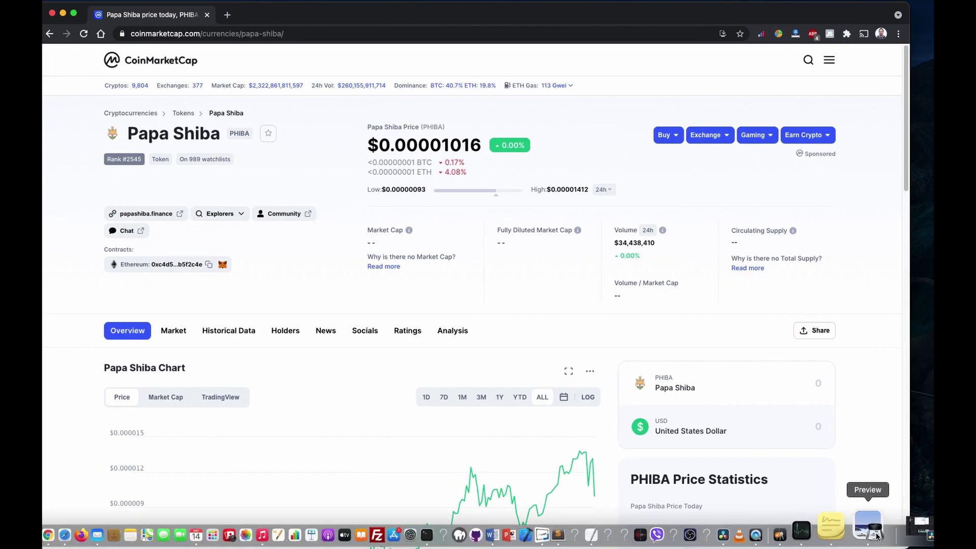
click(876, 534)
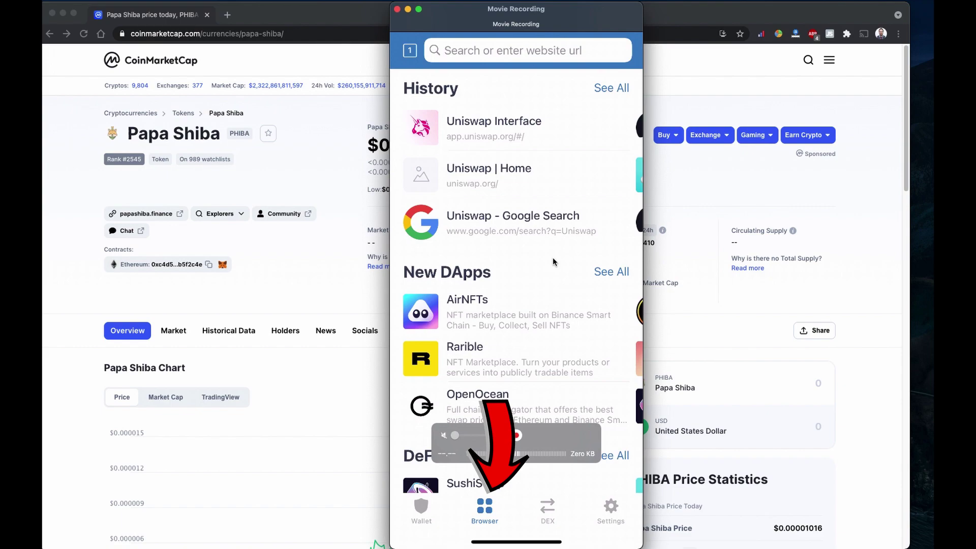
click(434, 509)
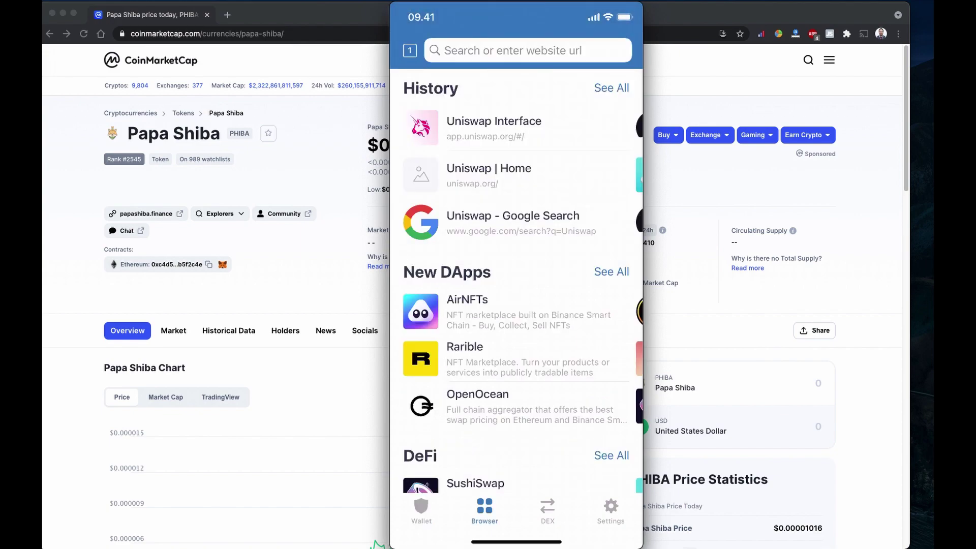
Step: Search 'Uniswap' in Trust Wallet's browser, open uniswap.org and launch the Uniswap web app
click(509, 50)
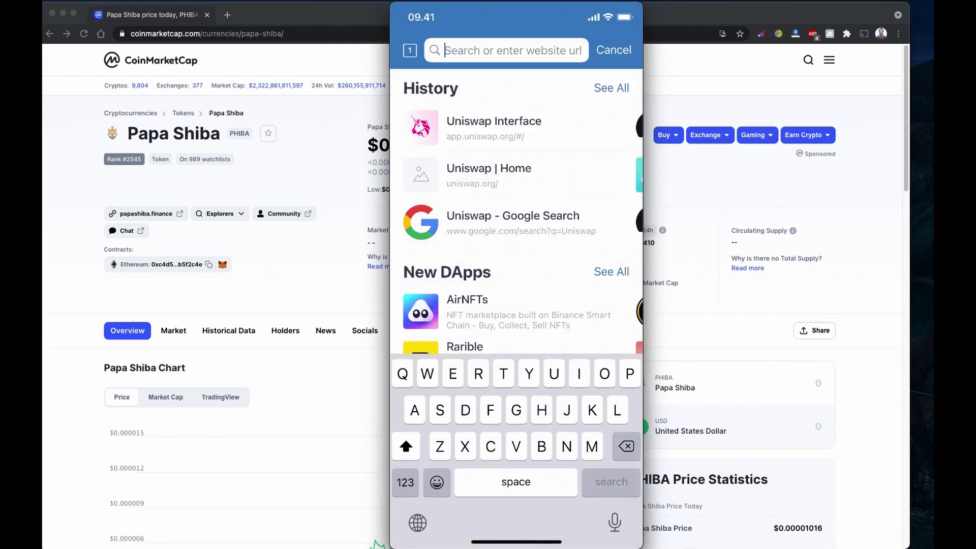
text(Uni)
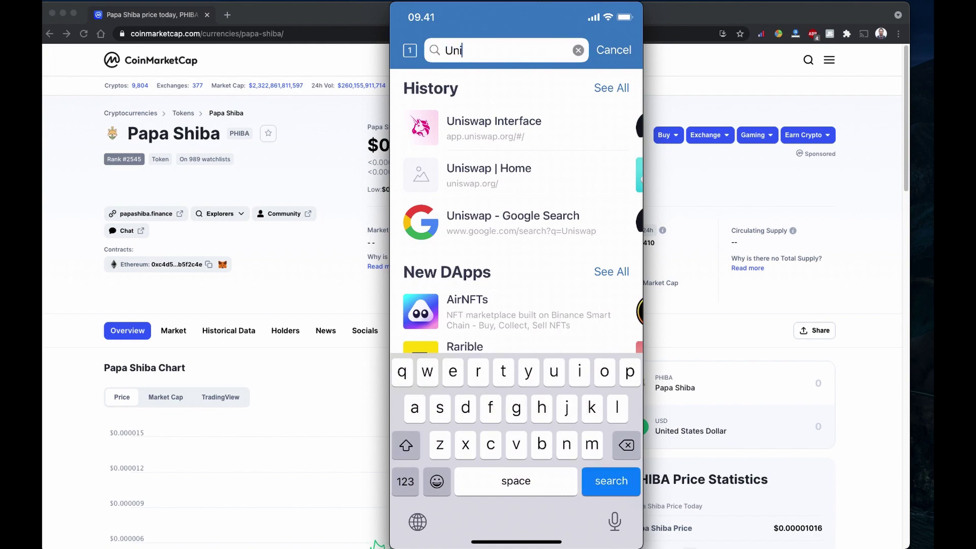
text(swap)
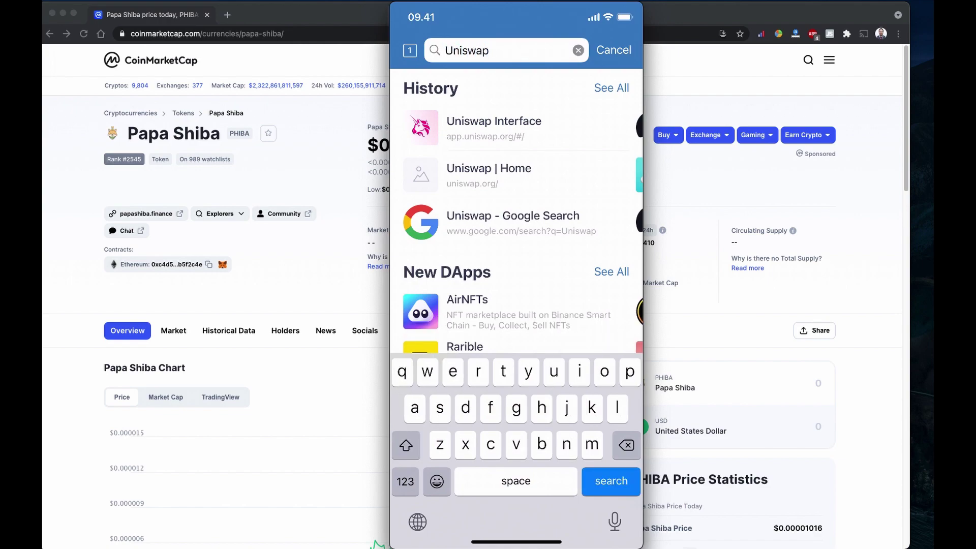
key(Return)
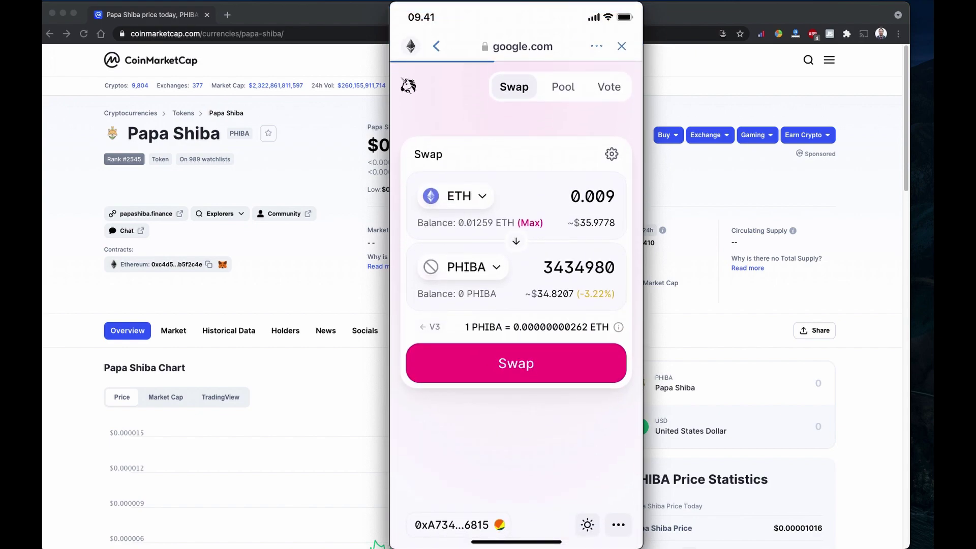
scroll(517, 305, down, 2)
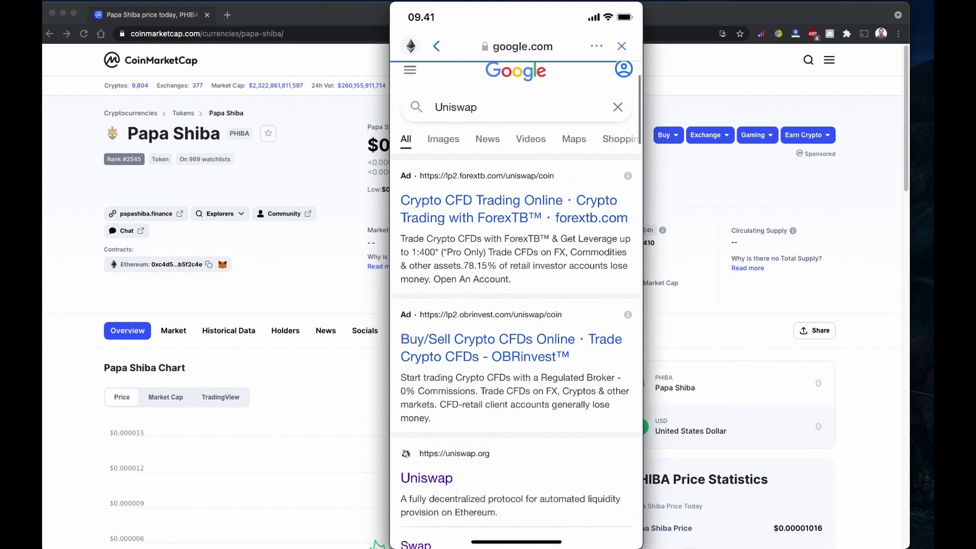
click(427, 397)
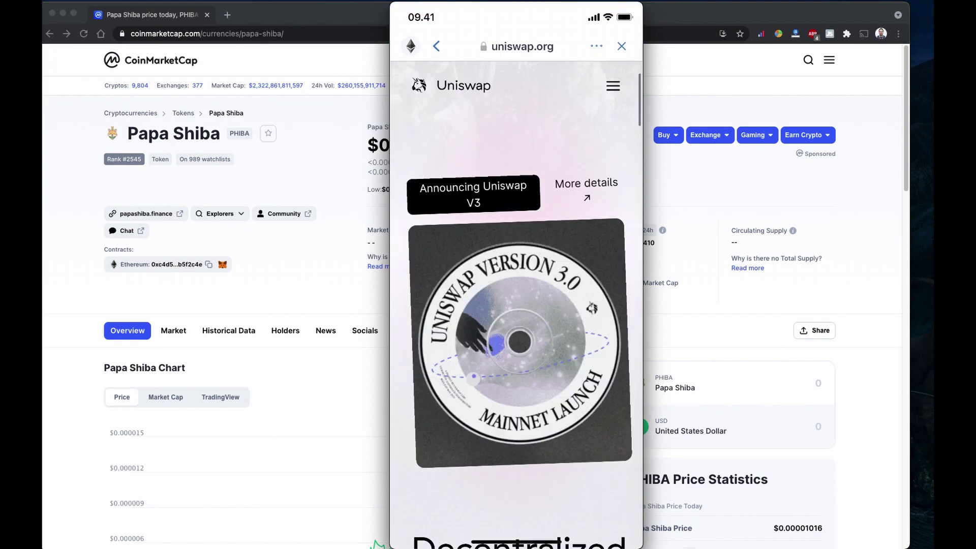
scroll(516, 305, down, 6)
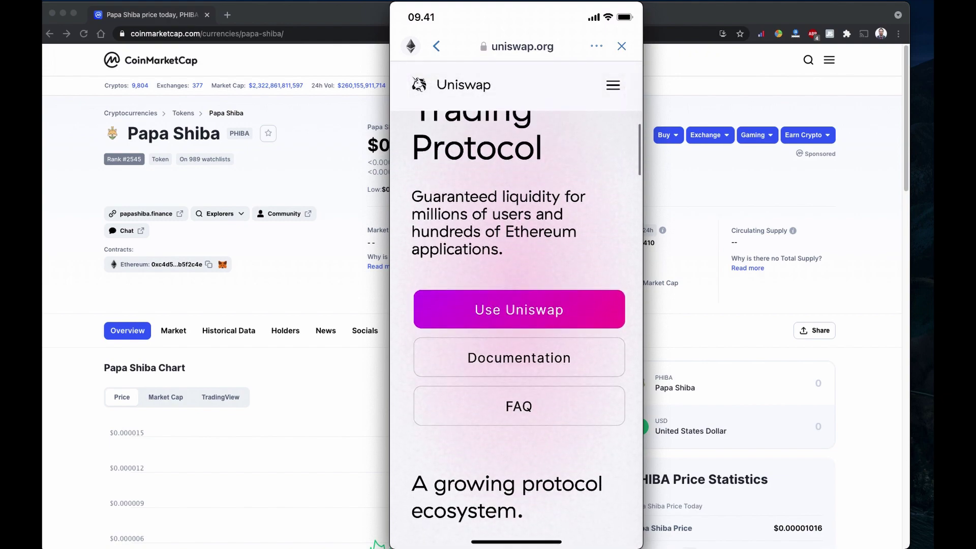
click(520, 310)
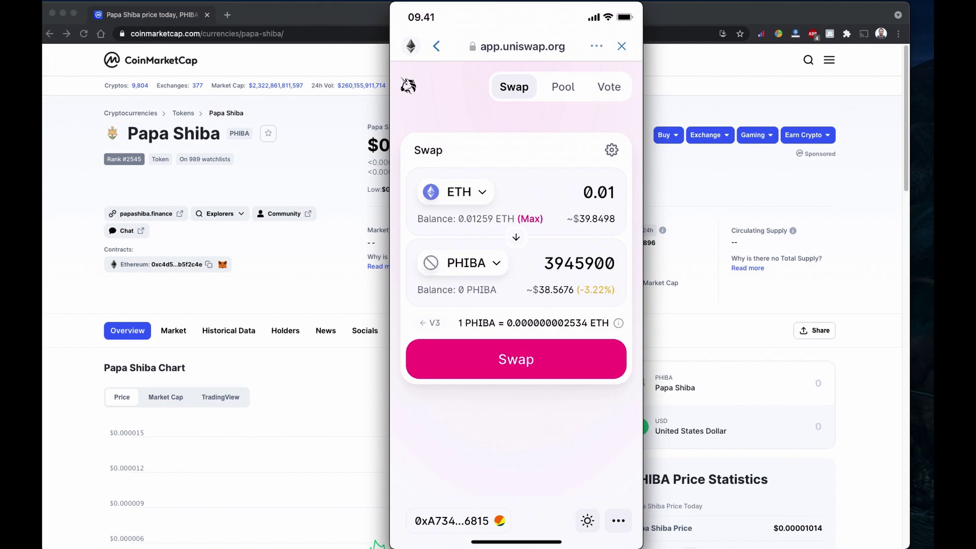
Step: Check the 3.00% slippage setting, then review the 0.01 ETH to PHIBA swap summary
click(612, 149)
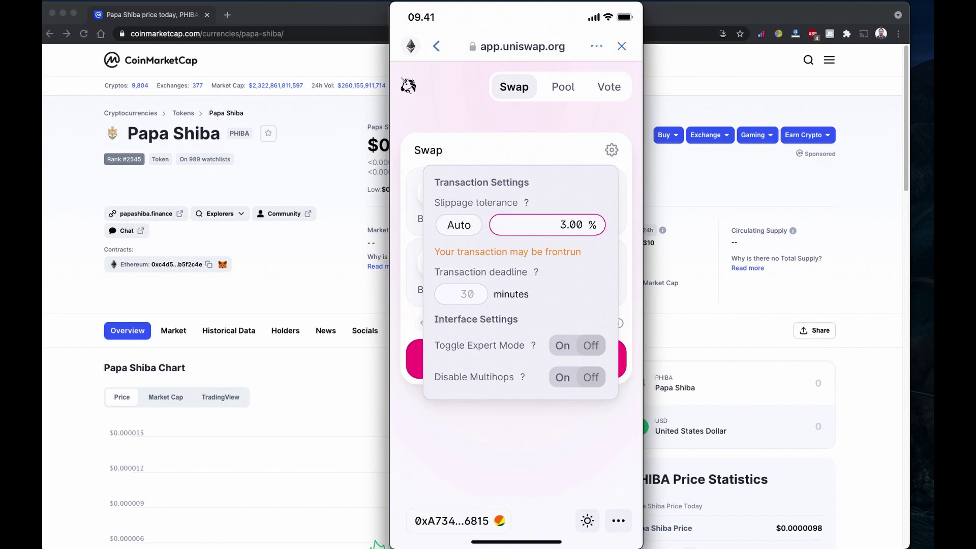
click(612, 149)
click(516, 359)
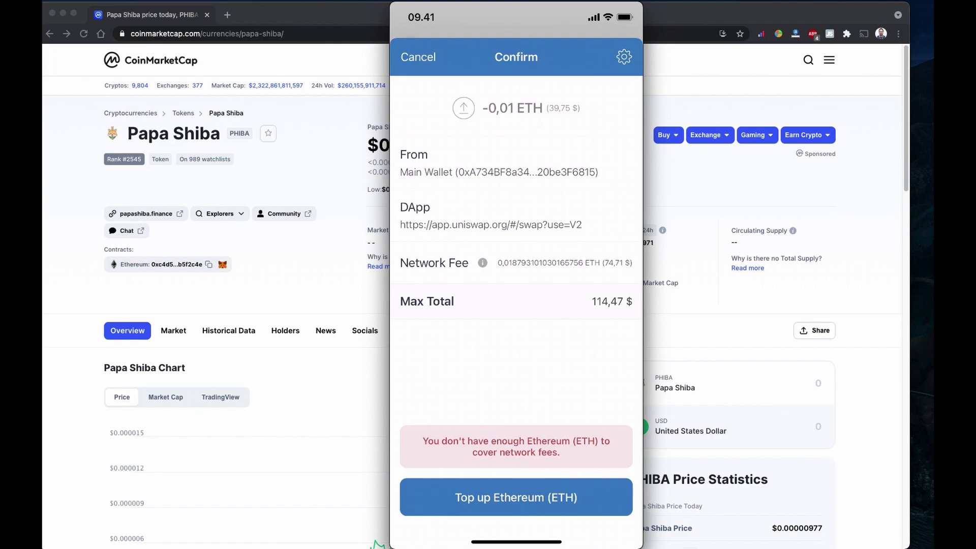
Step: Cancel the wallet request, dismiss the swap-failed error, and set slippage tolerance to 1.00%
click(418, 57)
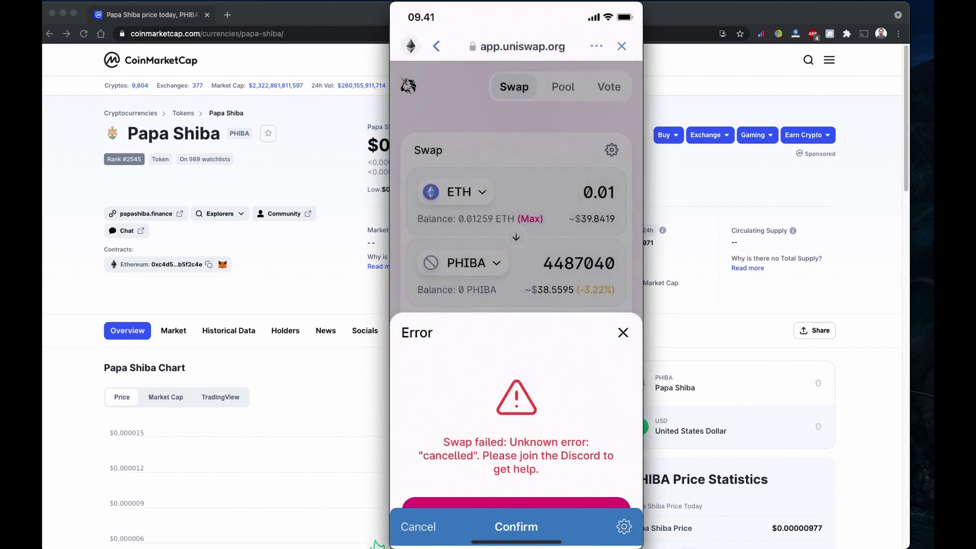
click(514, 514)
click(611, 150)
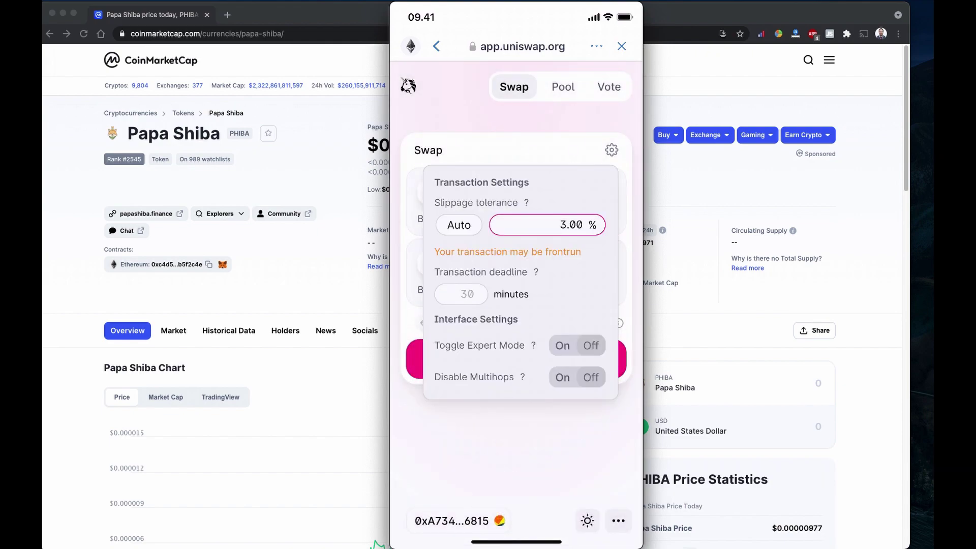
click(570, 225)
key(BackSpace)
key(BackSpace)
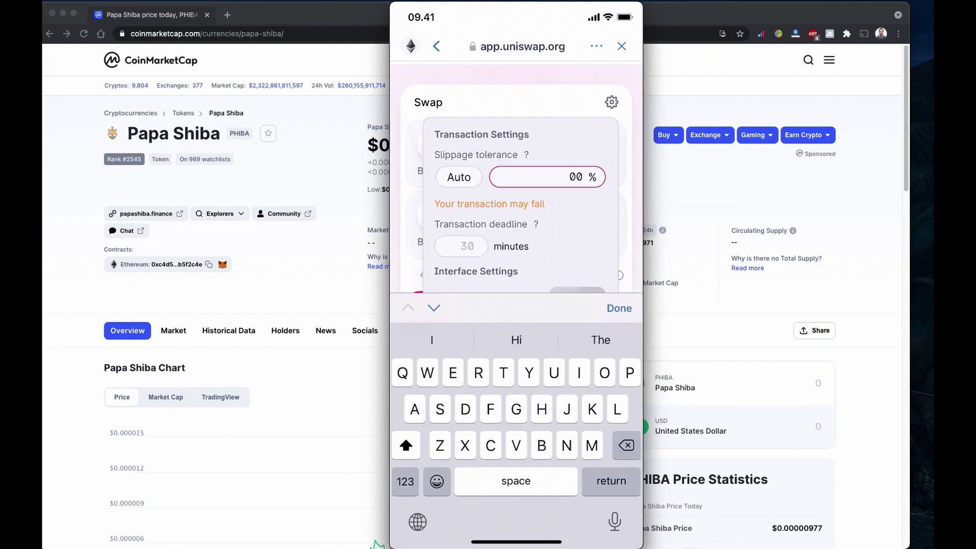
text(1.)
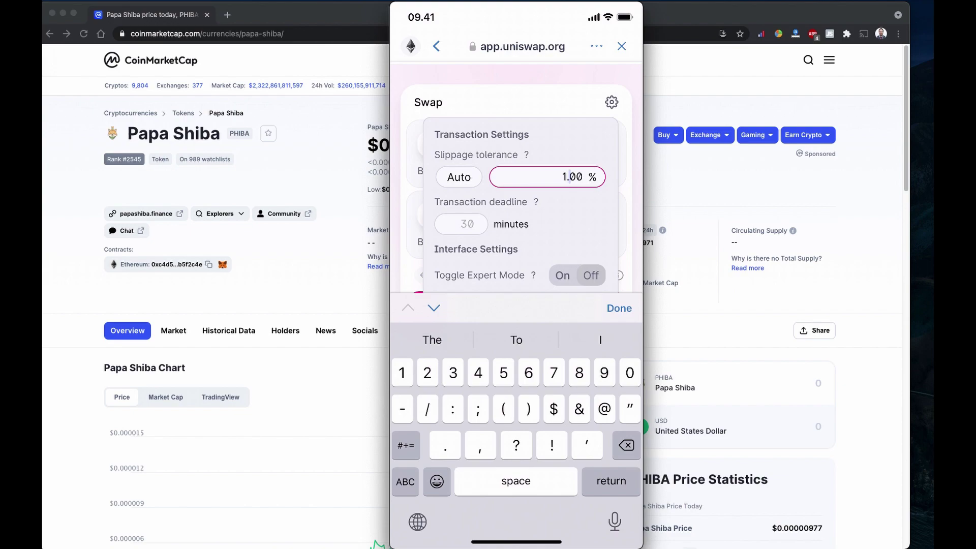
click(619, 309)
Step: Retry and confirm the 0.01 ETH to PHIBA swap at the new slippage
click(610, 133)
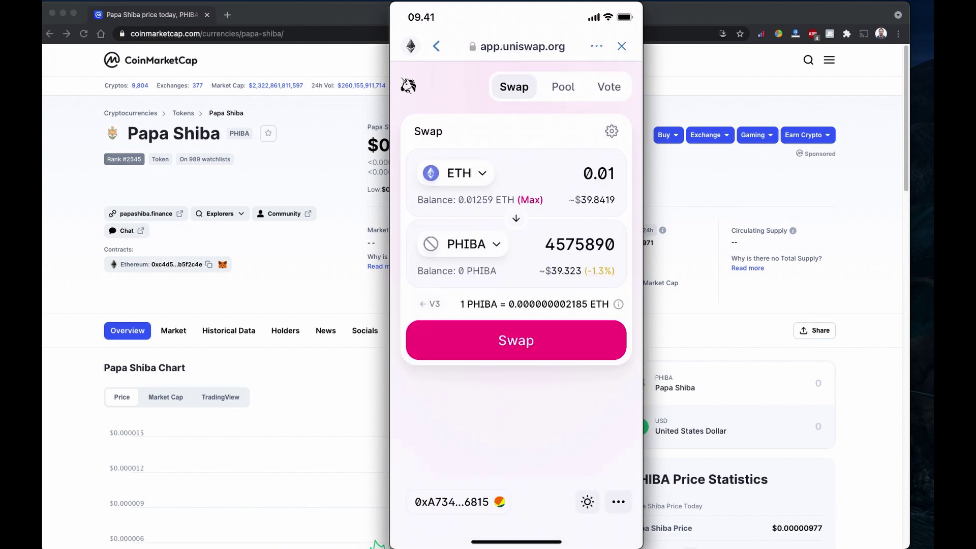
click(516, 340)
click(516, 493)
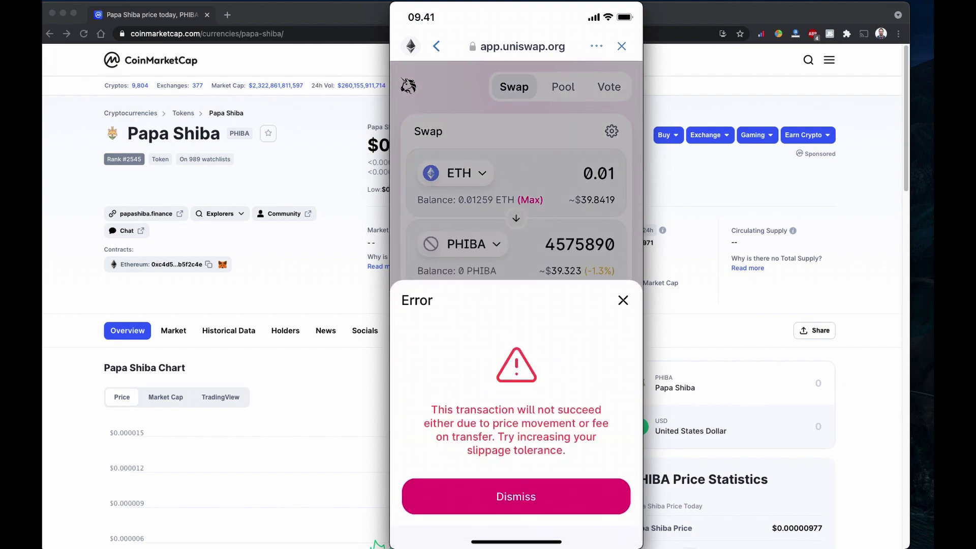